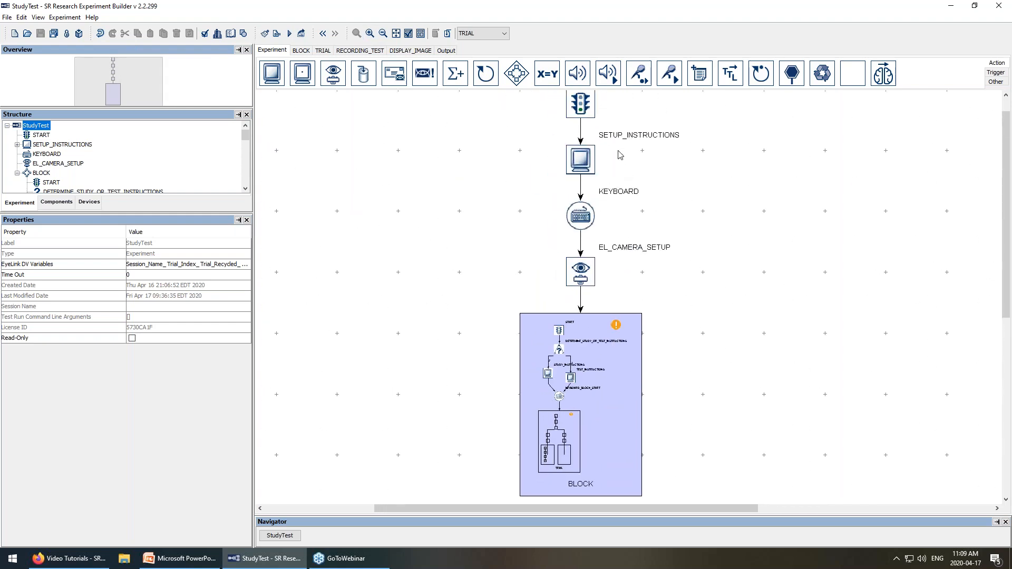
View the SETUP_INSTRUCTIONS screen and open the BLOCK sequence's flow diagram at its START node.
double_click(584, 159)
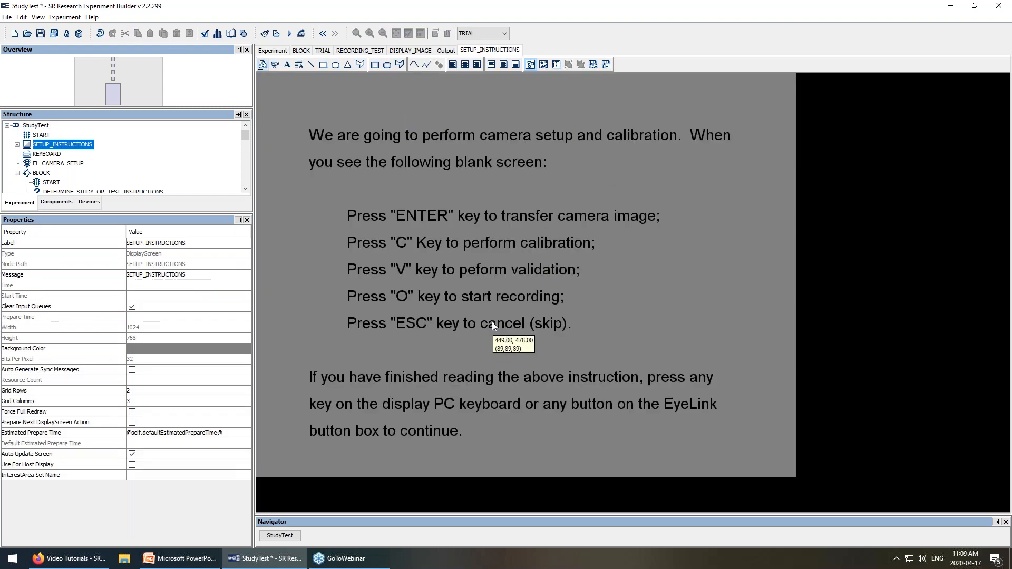
left_click(280, 50)
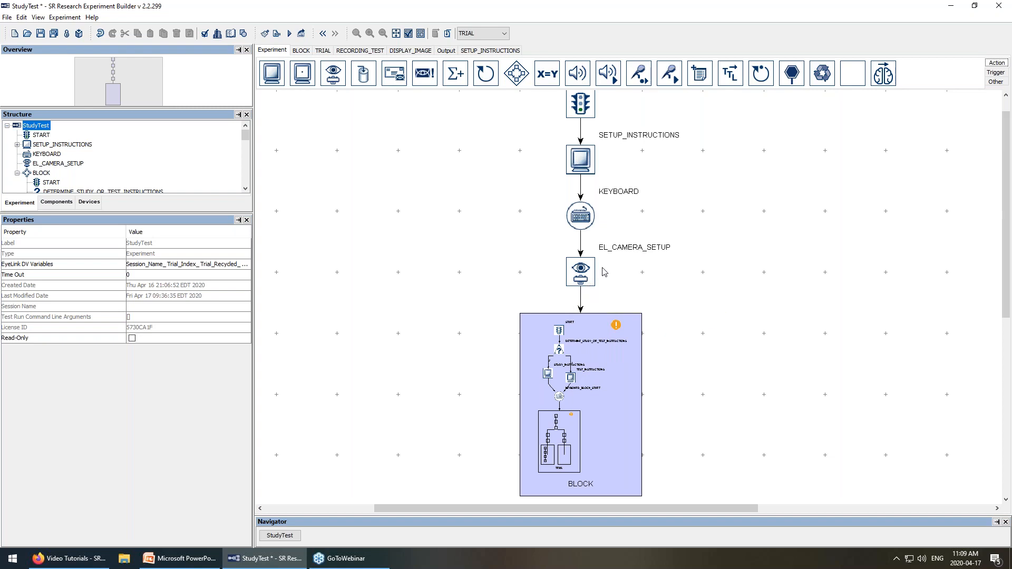
left_click(585, 361)
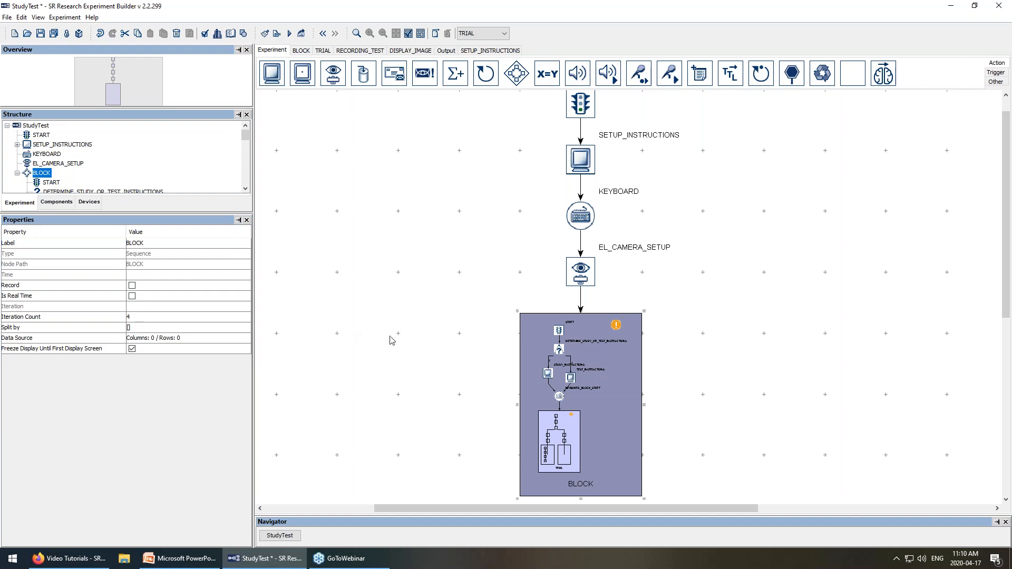
double_click(616, 365)
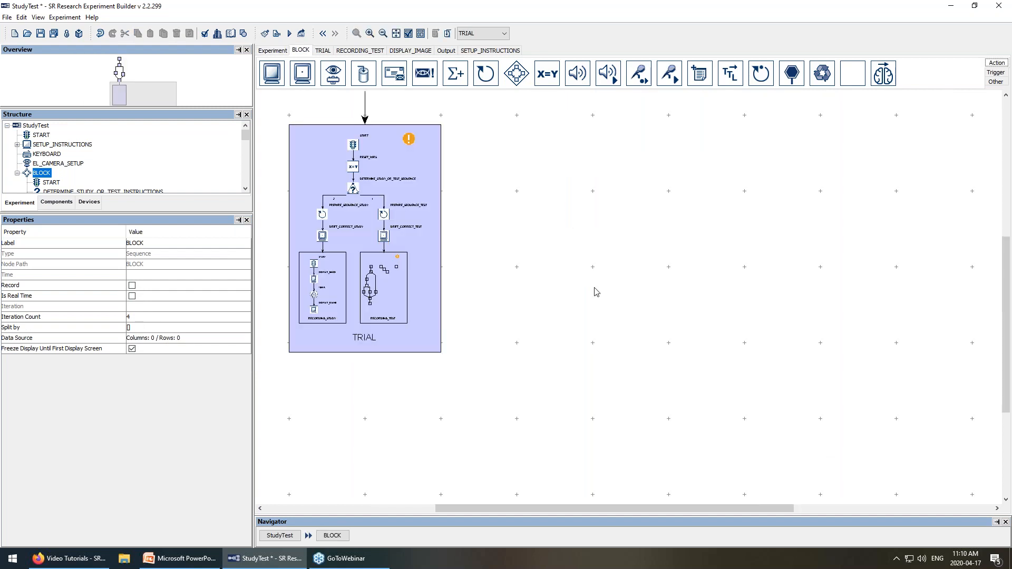
left_click_drag(160, 86, 144, 58)
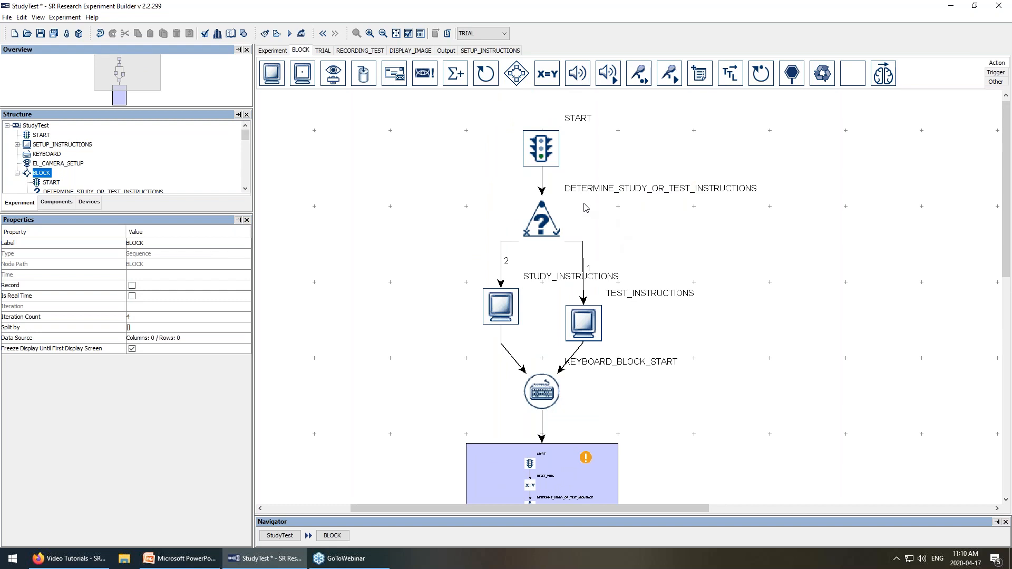
Inspect the properties of the DETERMINE_STUDY_OR_TEST_INSTRUCTIONS conditional in the BLOCK sequence.
left_click(554, 217)
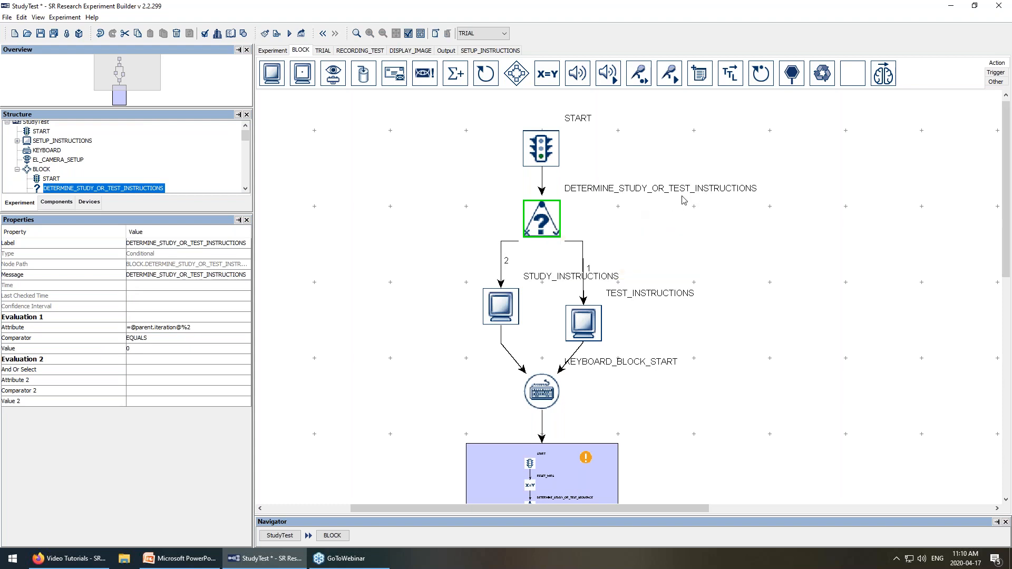
mouse_move(533, 213)
left_click(551, 244)
mouse_move(557, 236)
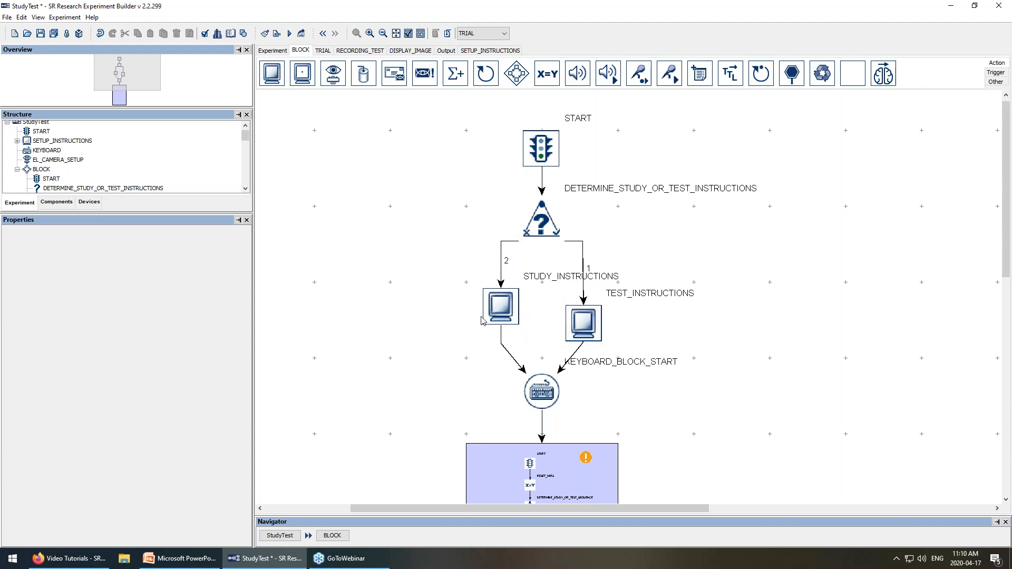
left_click(536, 236)
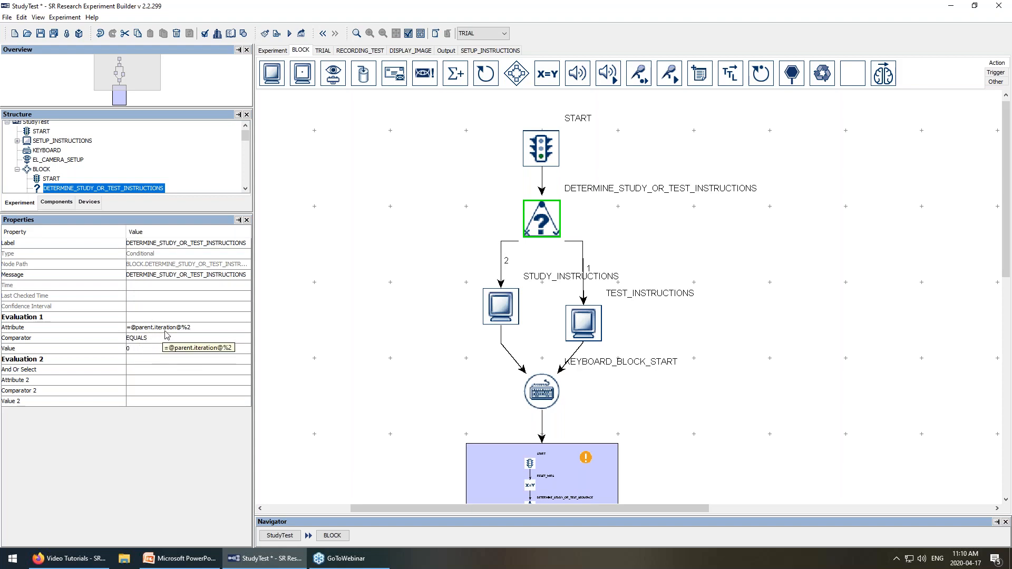
left_click(213, 328)
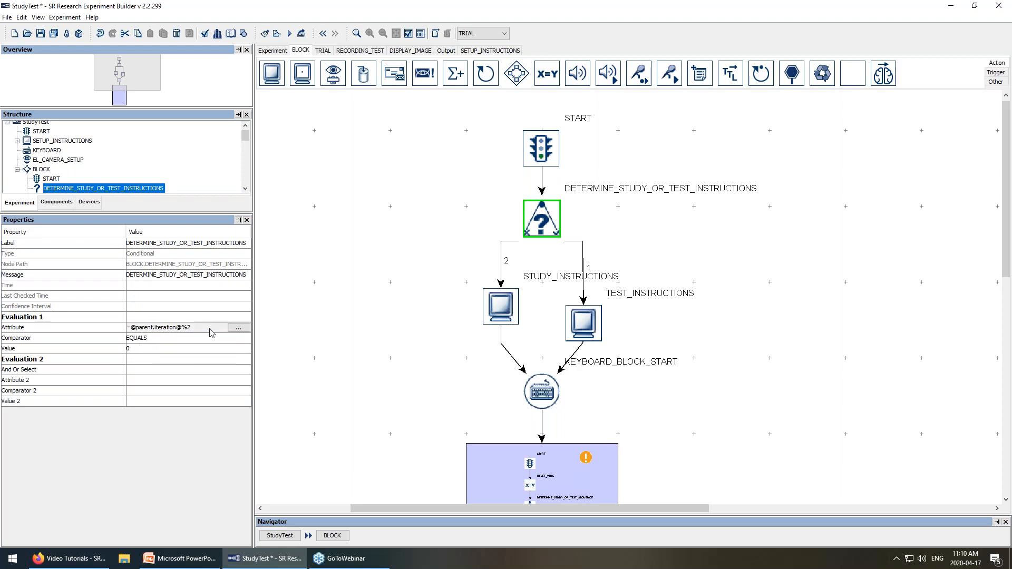
left_click(239, 328)
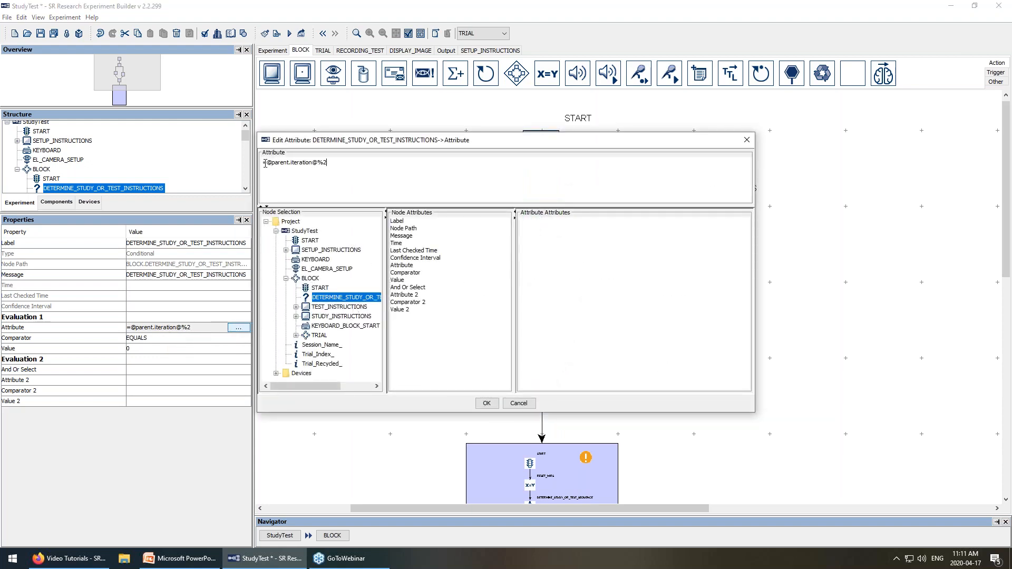
left_click_drag(262, 162, 400, 162)
key("Delete")
left_click(308, 279)
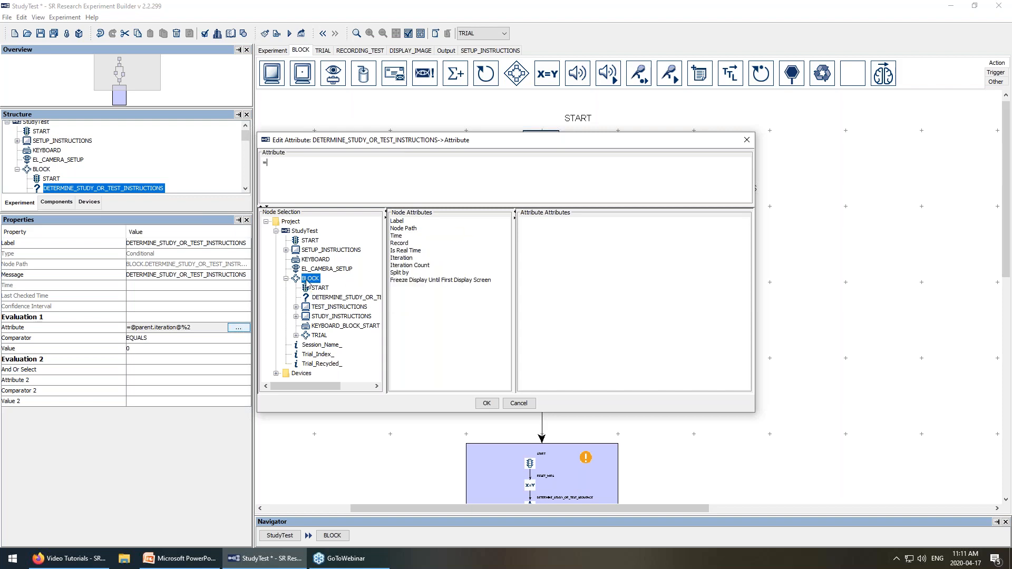
left_click(408, 259)
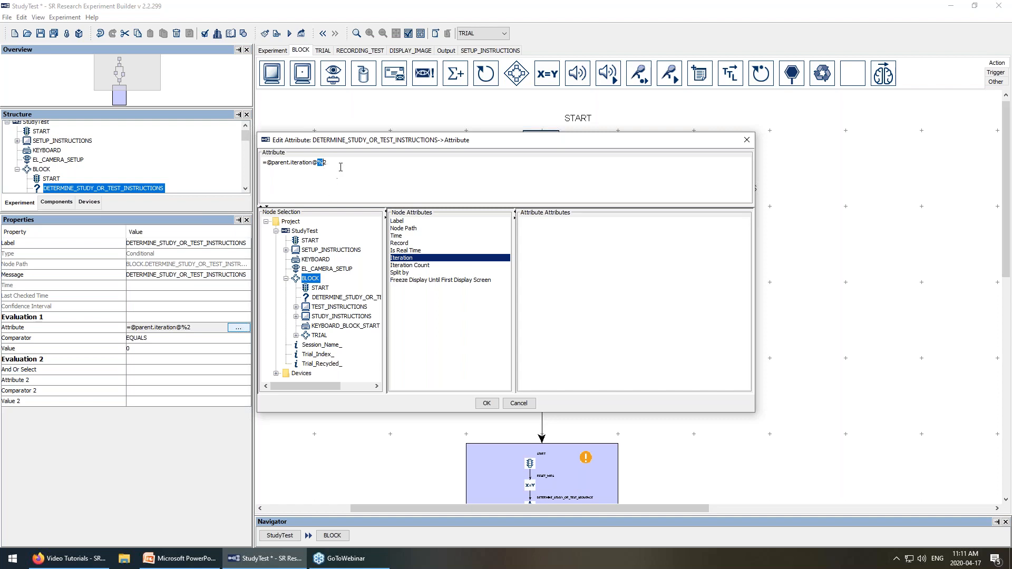
left_click_drag(267, 162, 318, 159)
left_click(321, 164)
left_click_drag(331, 164, 259, 162)
left_click(487, 403)
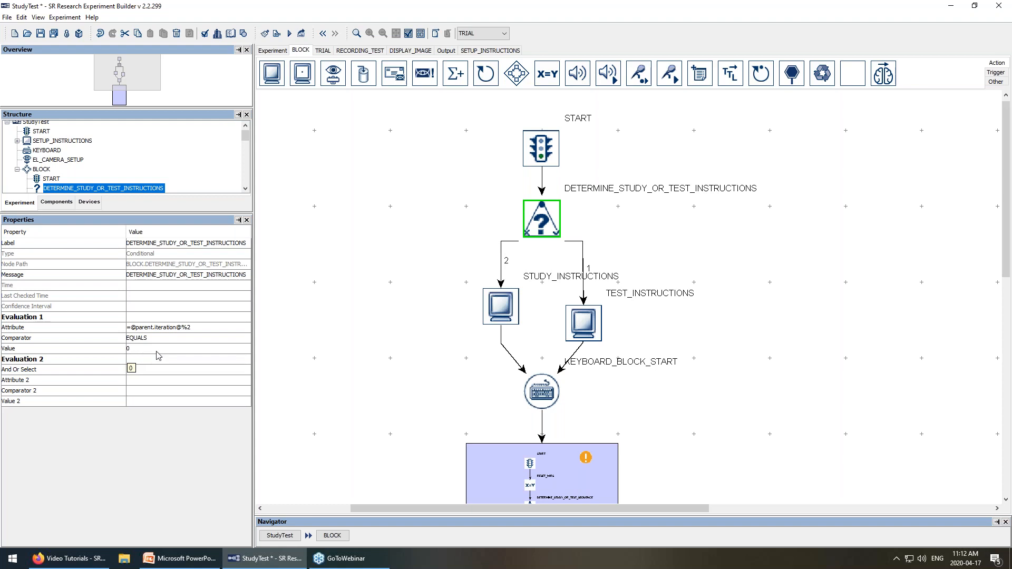
Review the text of the TEST_INSTRUCTIONS and STUDY_INSTRUCTIONS display screens and return to the BLOCK diagram.
left_click(584, 325)
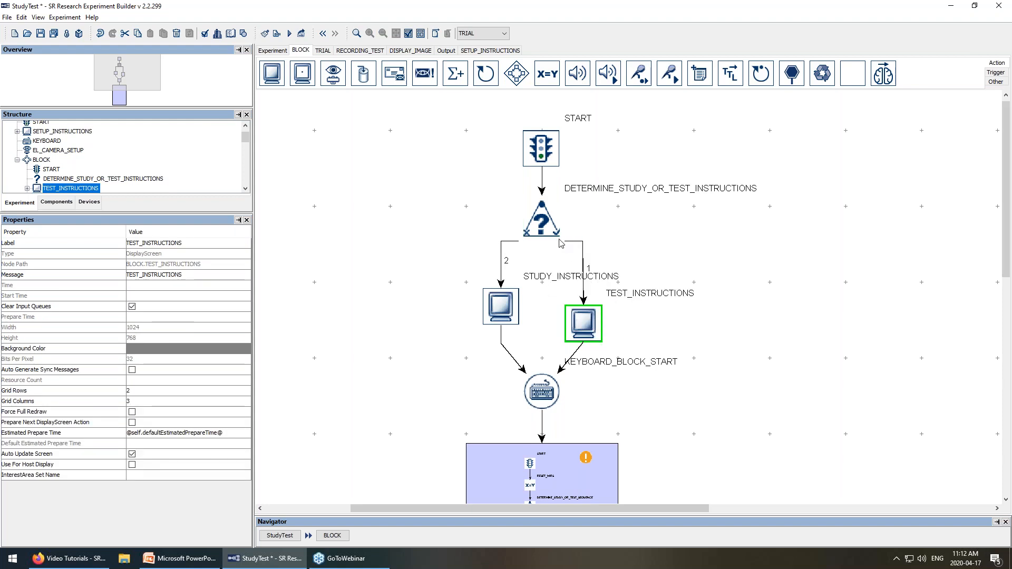
left_click(509, 306)
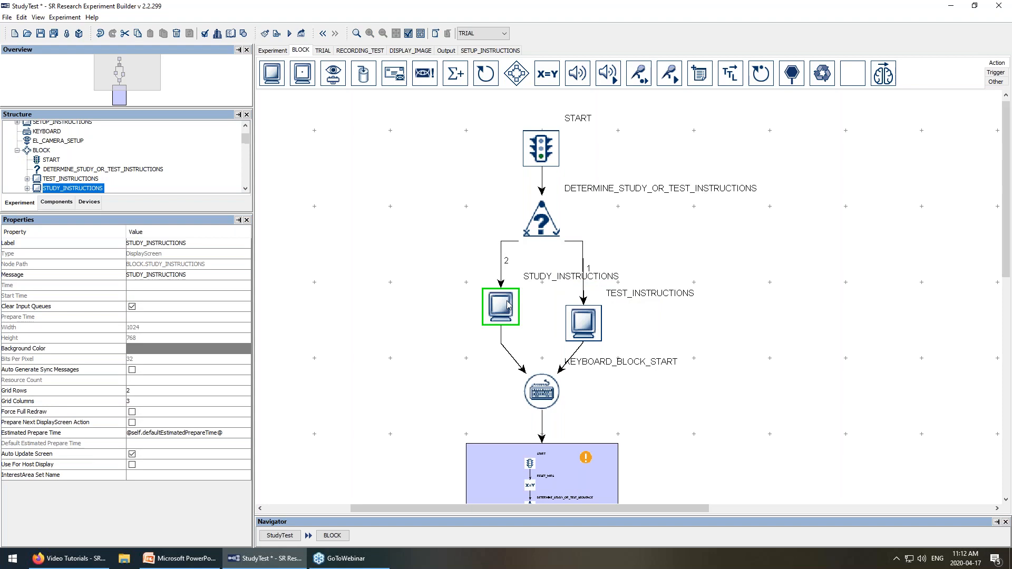
double_click(582, 317)
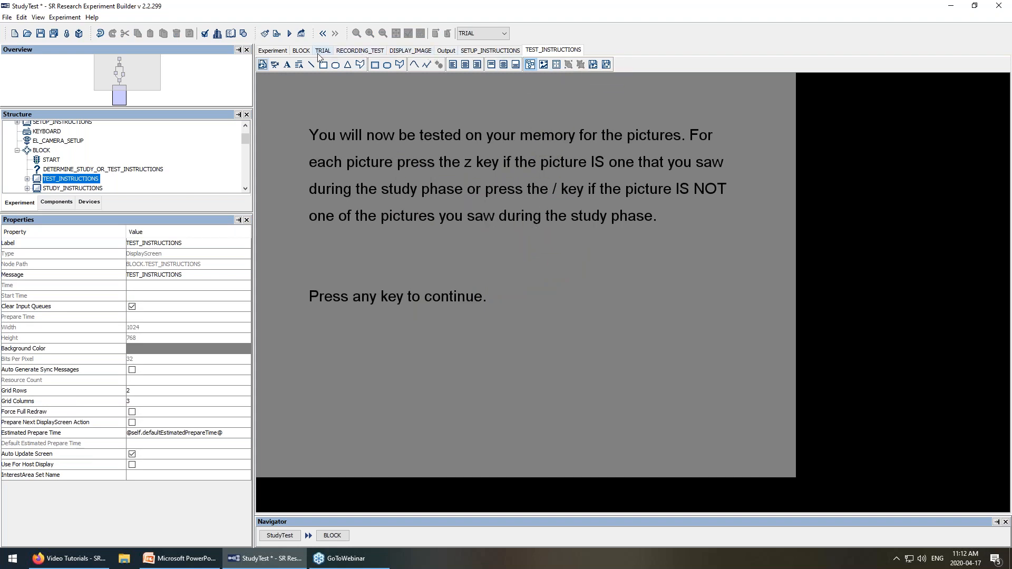
left_click(302, 51)
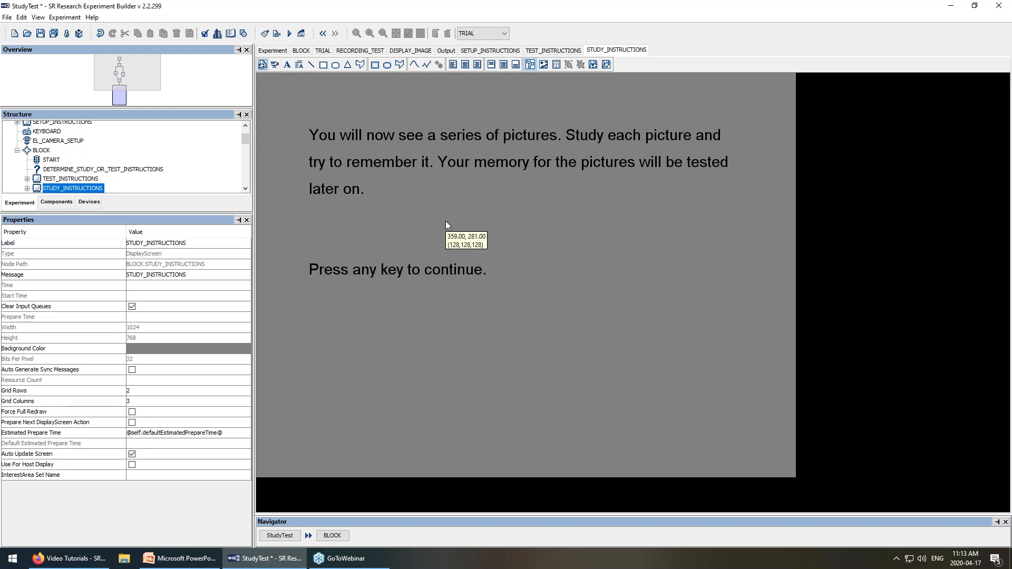
left_click(332, 536)
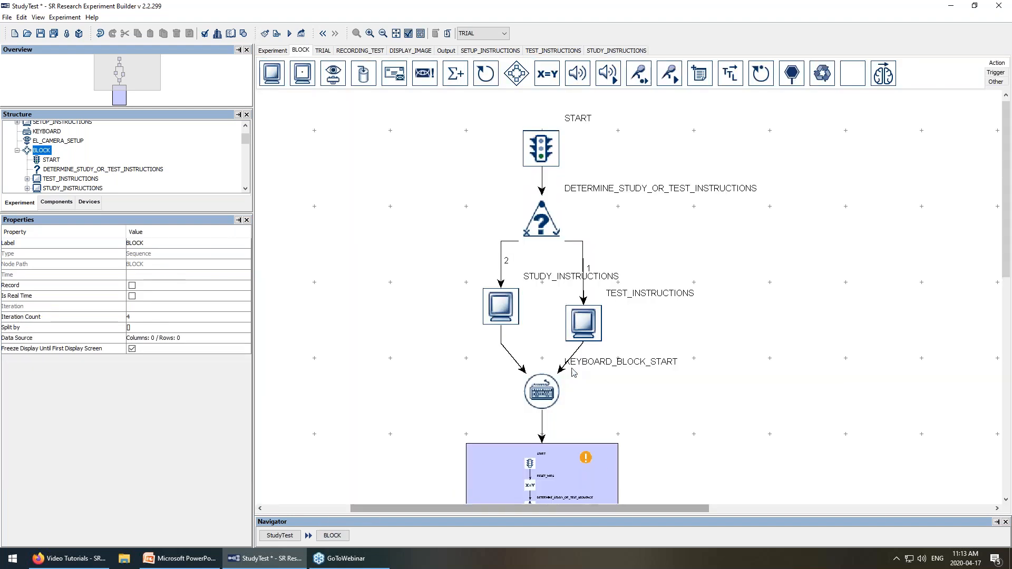
double_click(580, 333)
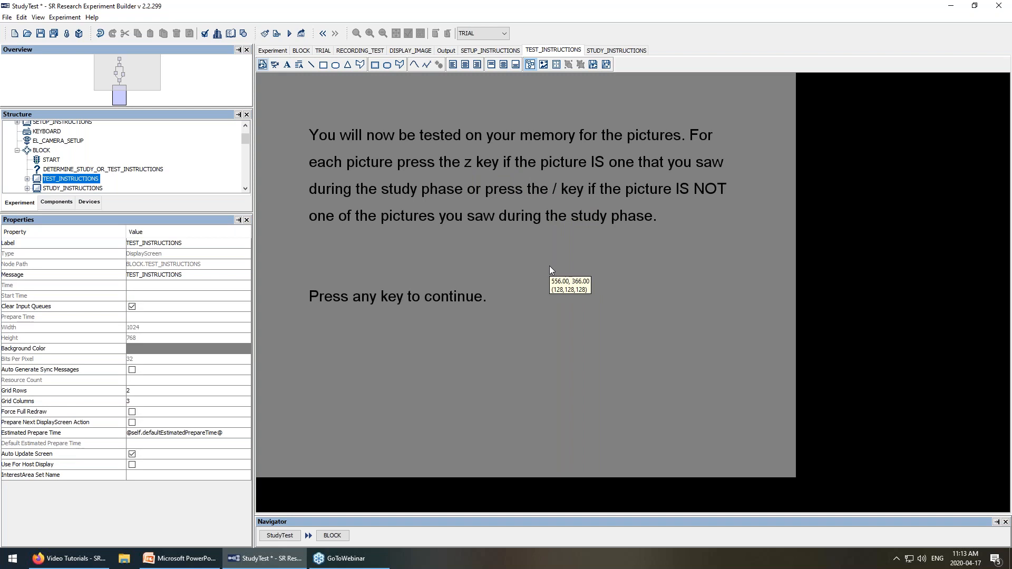
left_click(325, 535)
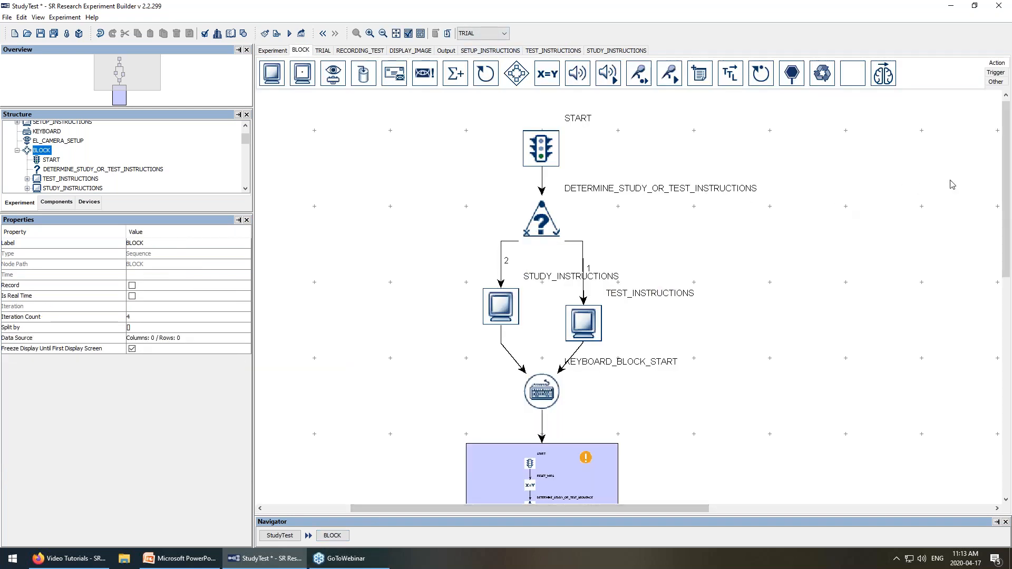
Open the TRIAL sequence's data source and widen the testCondition and testCorrectResponse columns to show their full names.
left_click_drag(1006, 190, 1005, 287)
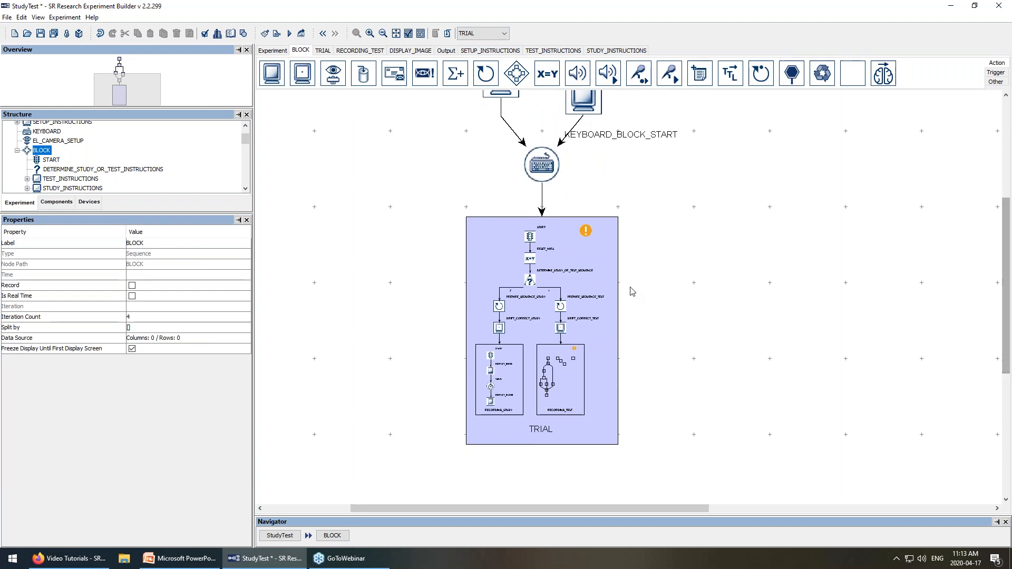
left_click(614, 291)
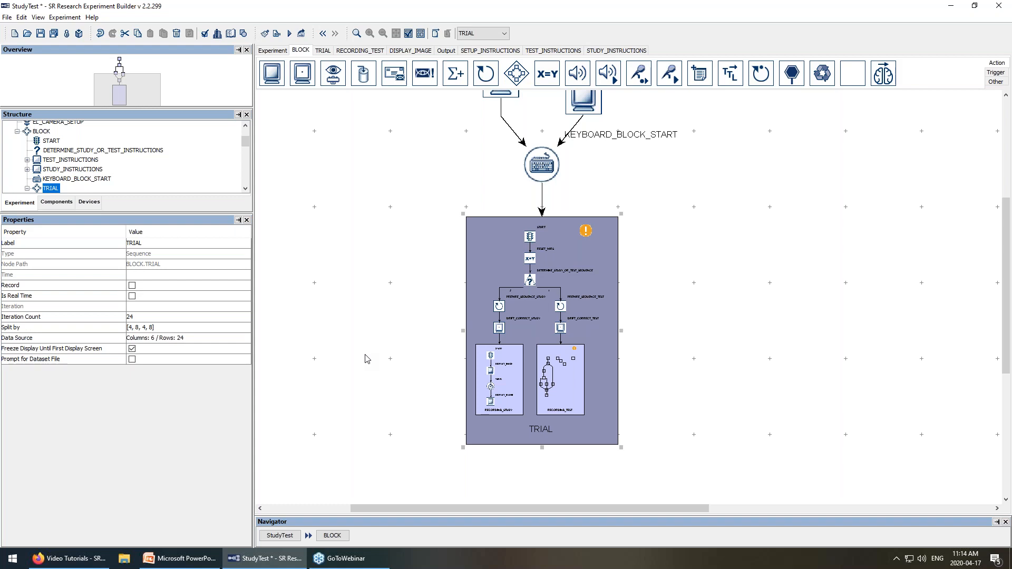
double_click(197, 340)
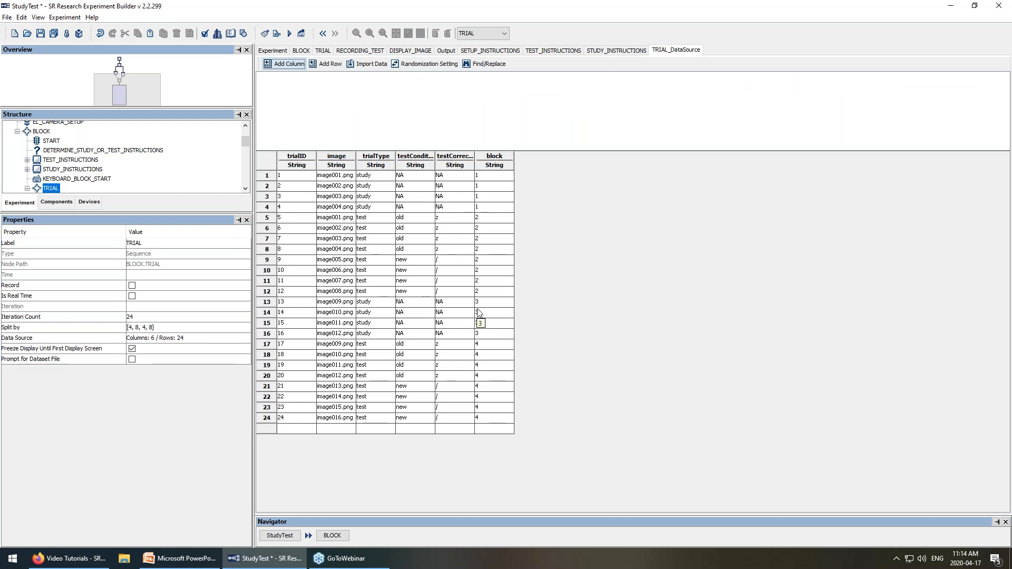
left_click_drag(435, 156, 520, 154)
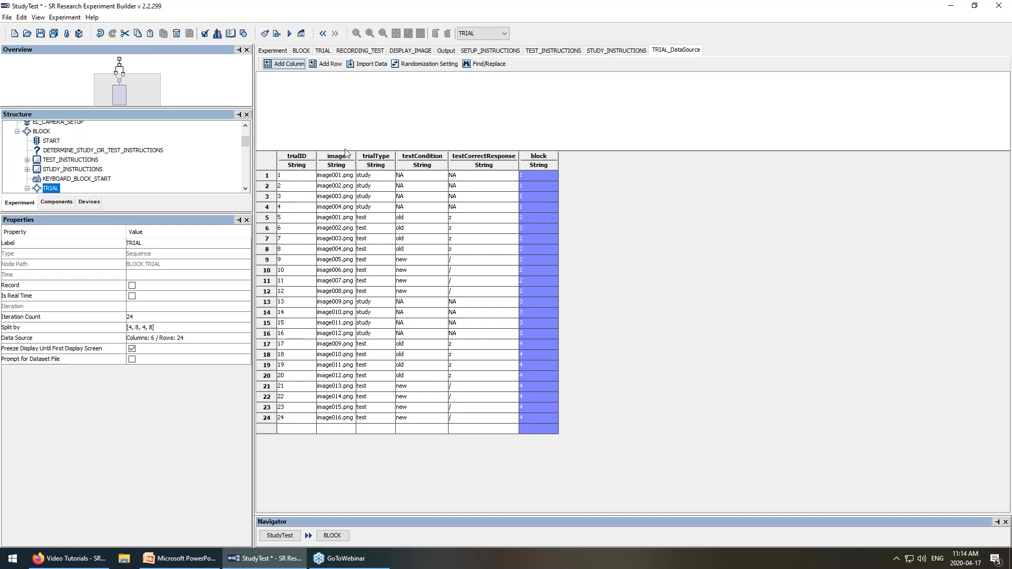
Examine the image, trialType, testCondition, testCorrectResponse and block columns across the study and test rows of the data source.
left_click_drag(340, 178, 344, 423)
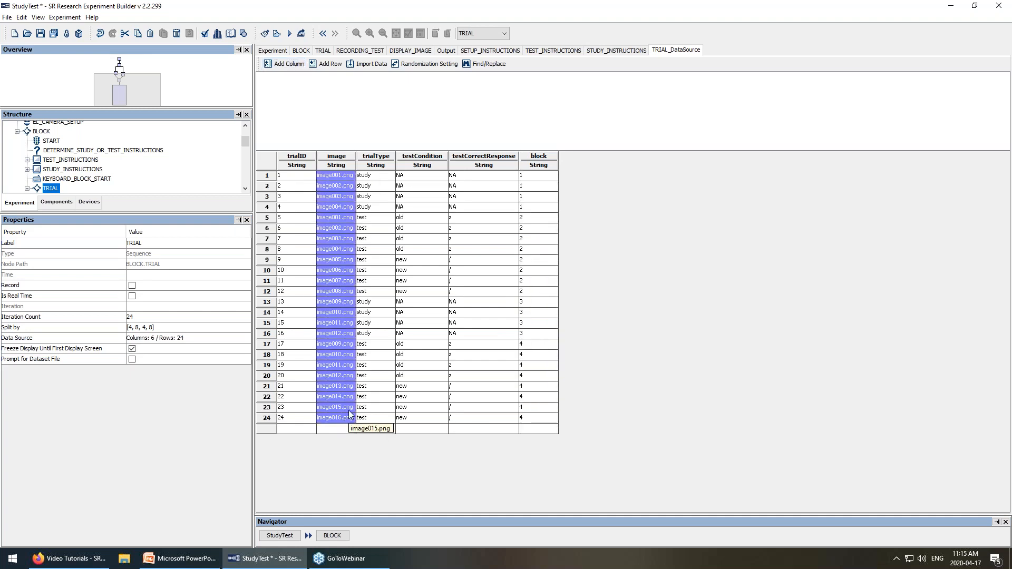
left_click(377, 161)
left_click_drag(378, 181, 375, 291)
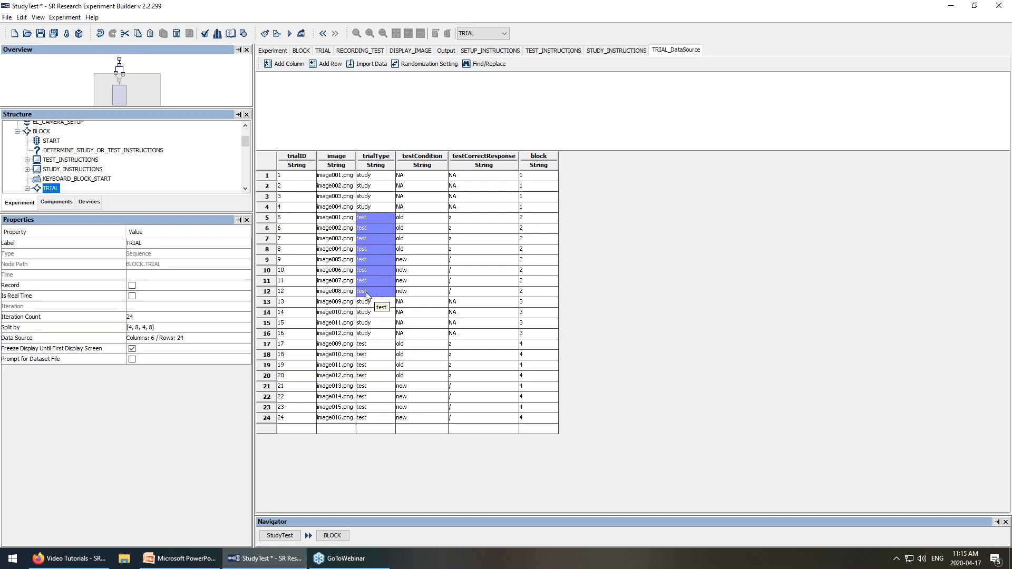
left_click_drag(421, 176, 412, 213)
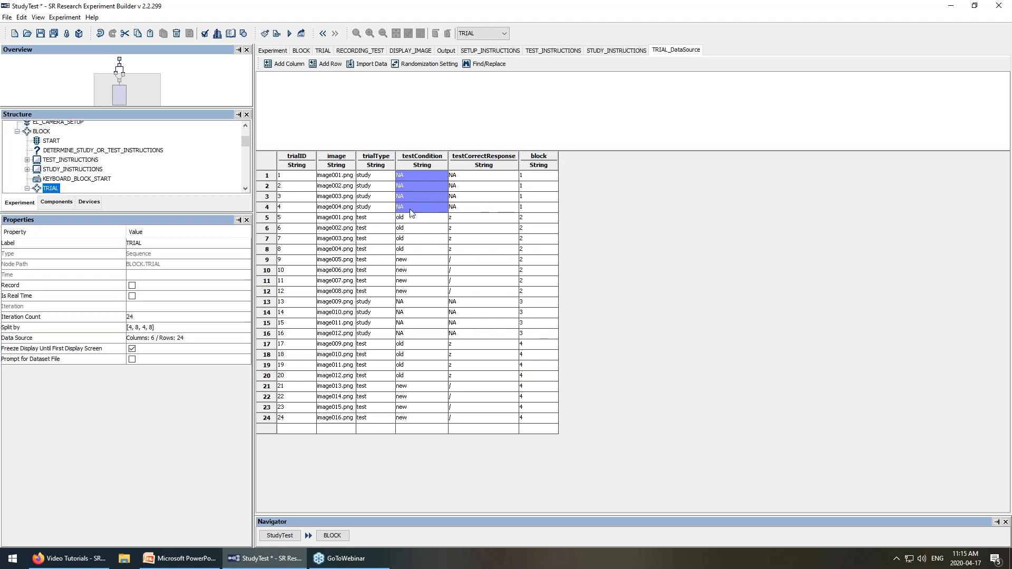
left_click_drag(413, 218, 405, 295)
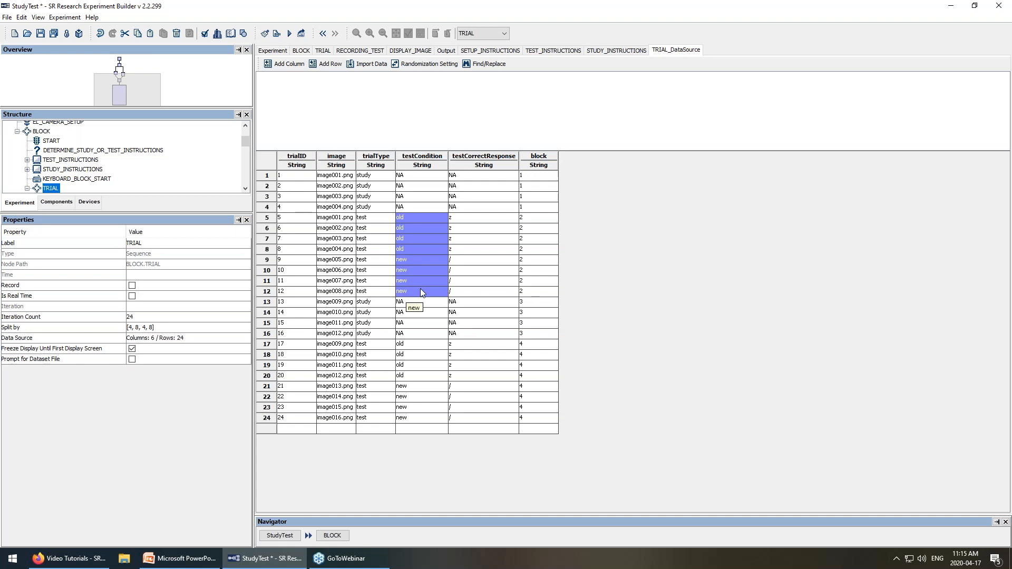
left_click_drag(426, 215, 430, 235)
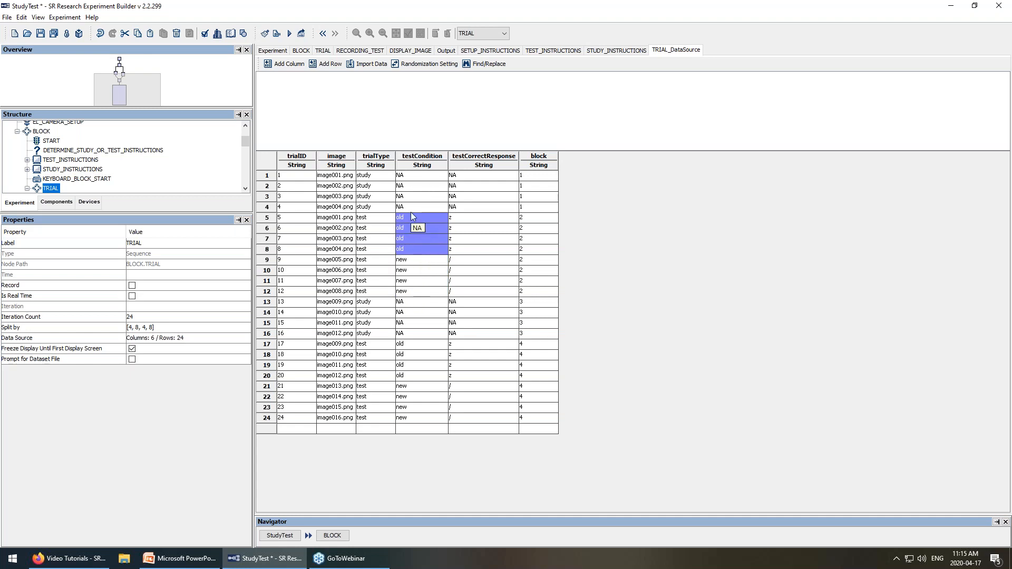
left_click_drag(412, 262, 415, 297)
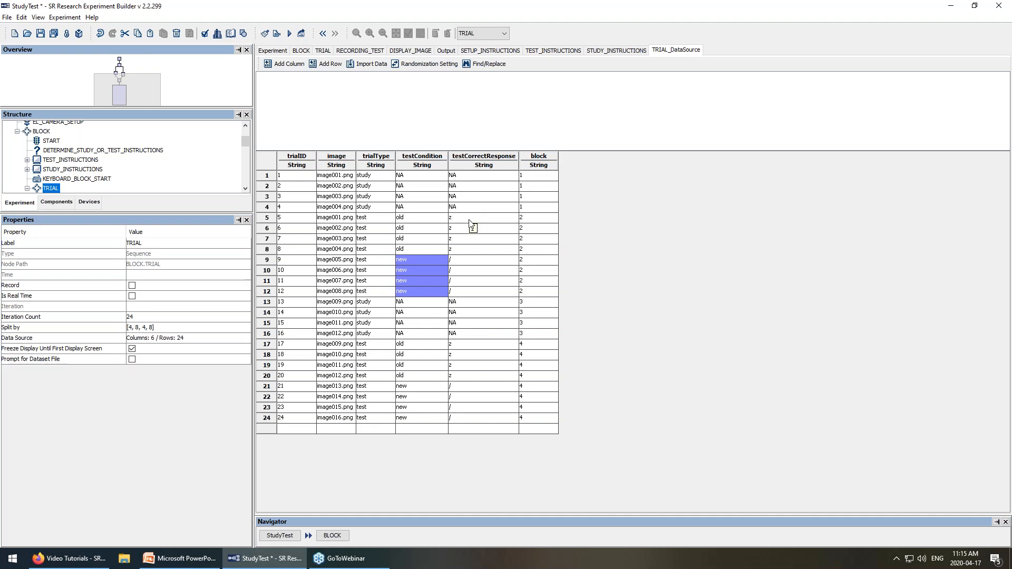
left_click_drag(469, 219, 471, 290)
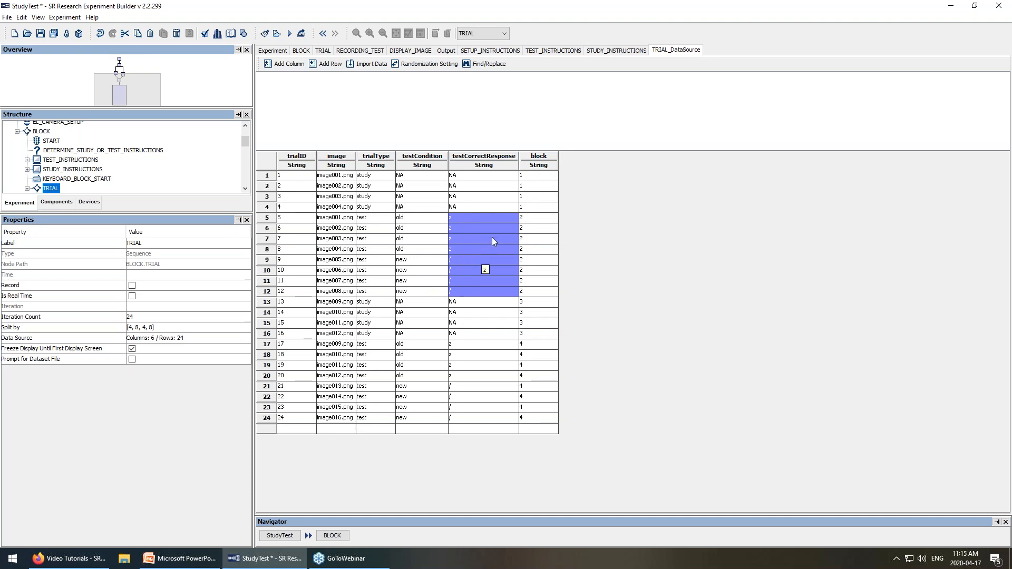
left_click_drag(475, 177, 477, 213)
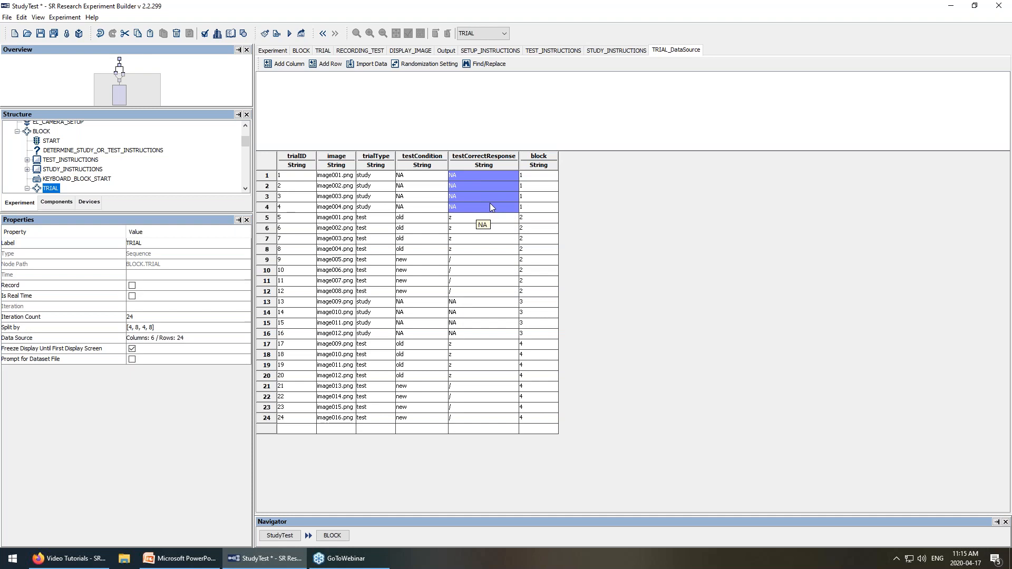
left_click(536, 178)
left_click_drag(538, 204, 539, 269)
left_click_drag(537, 199, 536, 376)
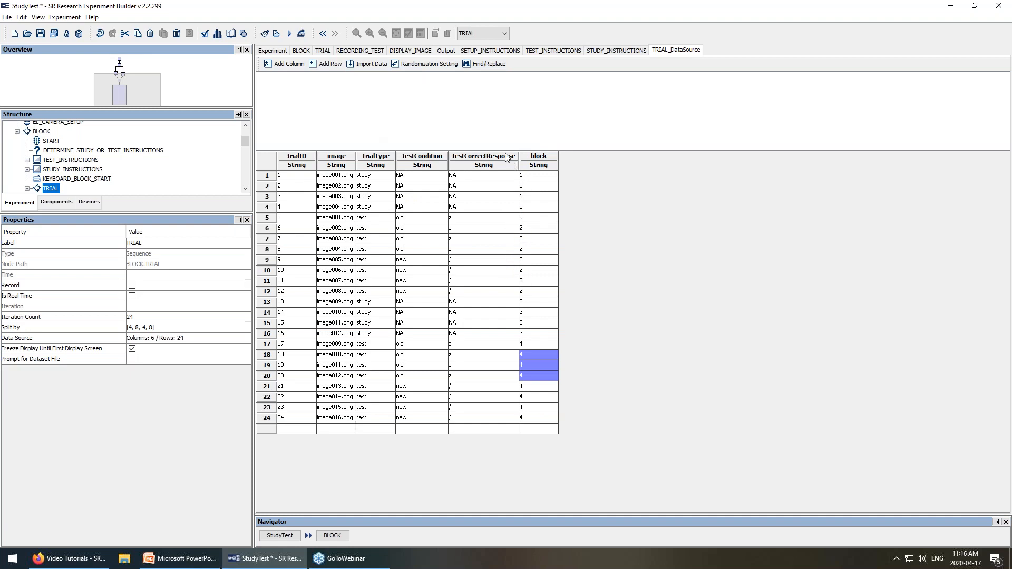
Check the blocking levels and trial randomization options in the TRIAL data source's randomization settings.
left_click(417, 65)
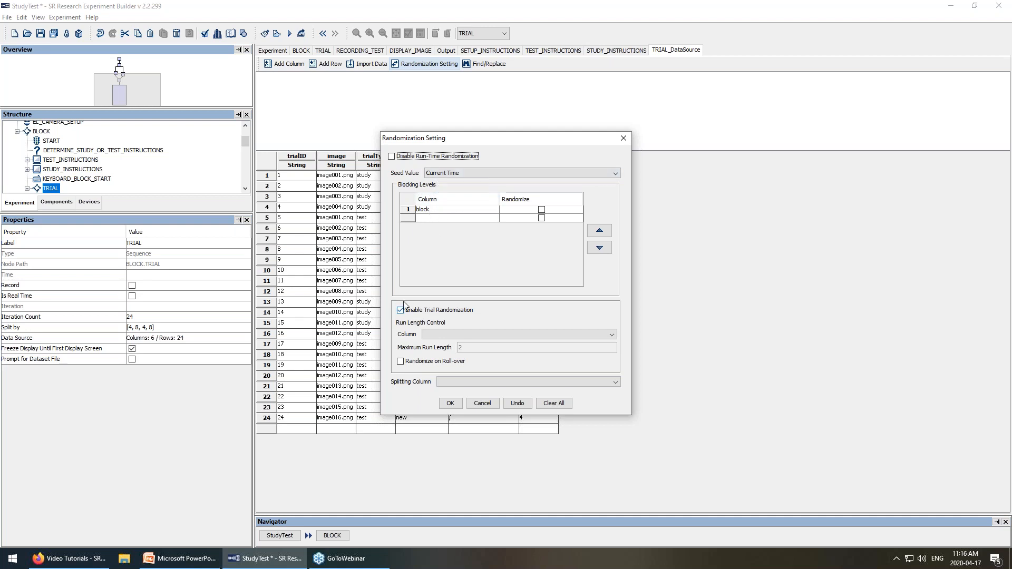
left_click(456, 405)
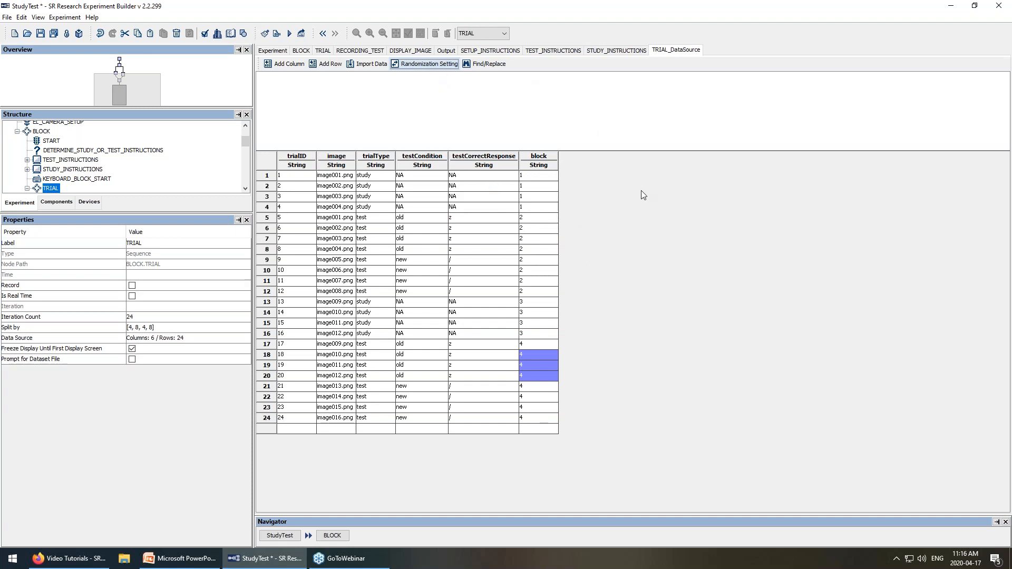
Open the TRIAL sequence's diagram and review the attribute-value list of its RESET_VARS node.
left_click(323, 50)
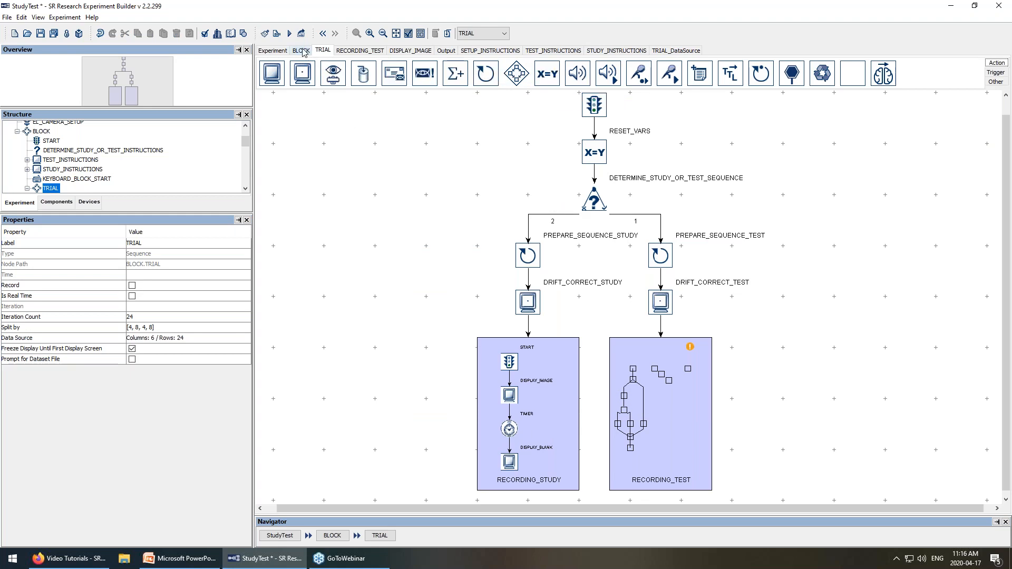
left_click(301, 51)
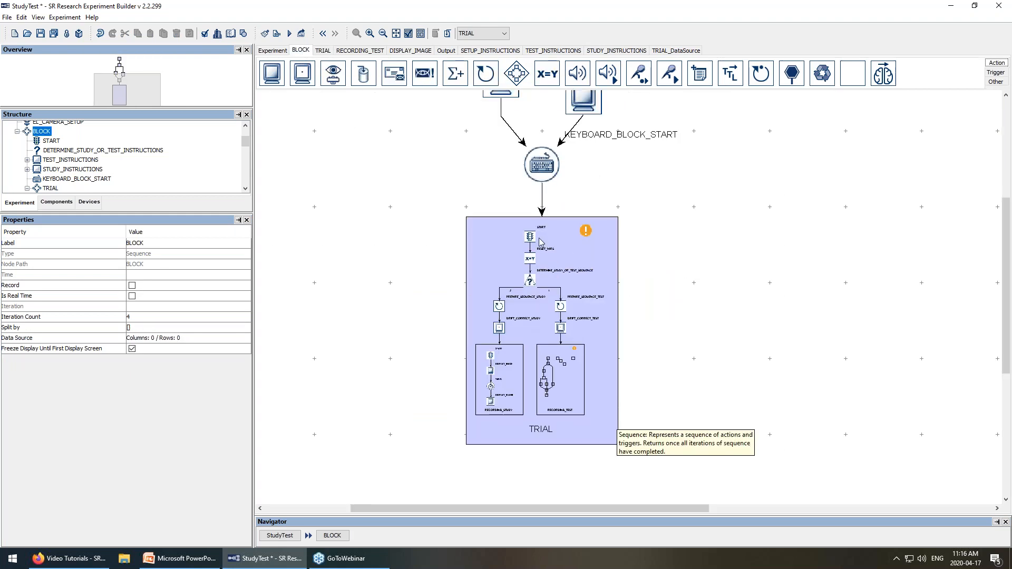
left_click(569, 321)
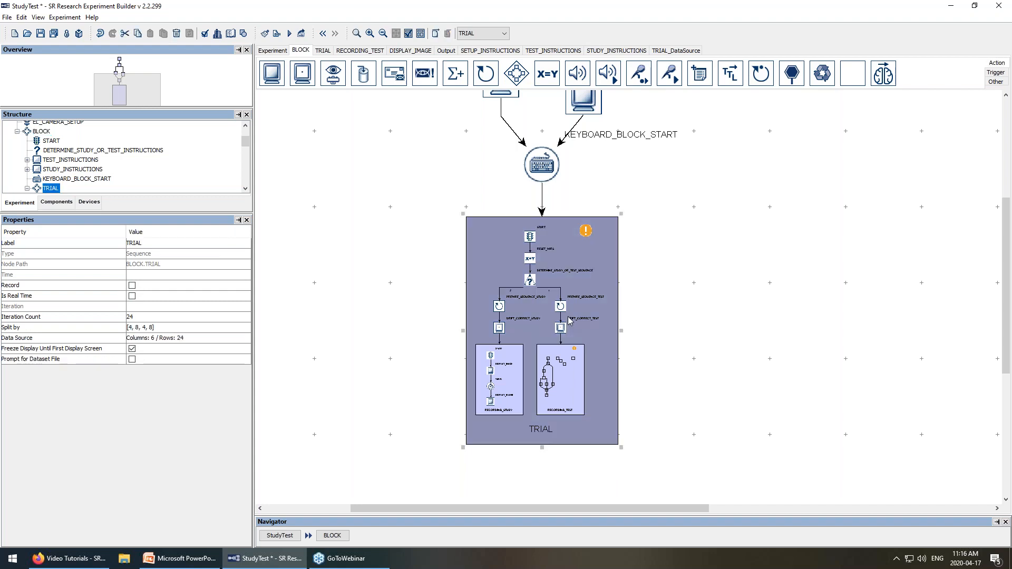
double_click(569, 321)
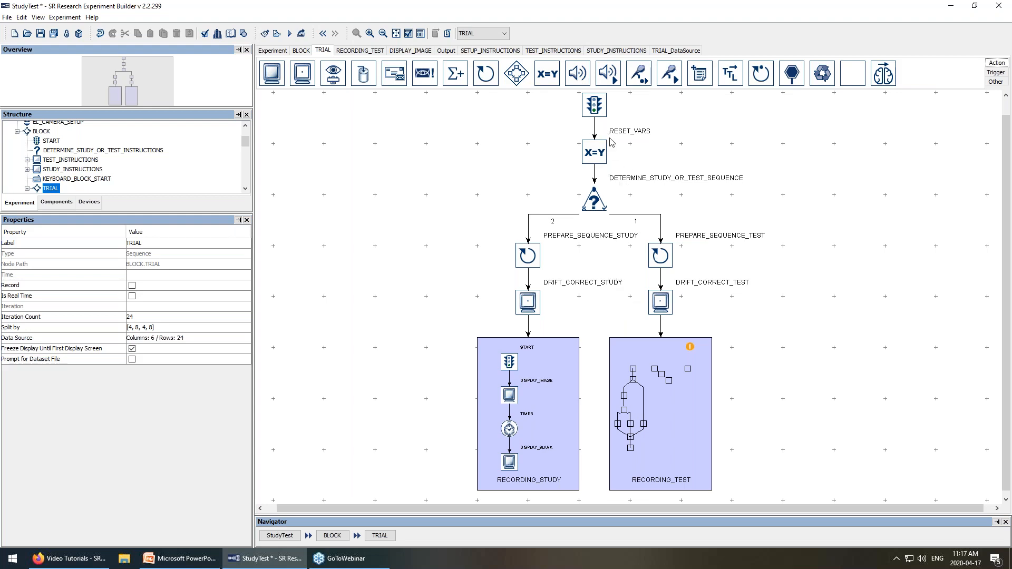
mouse_move(601, 152)
mouse_move(659, 389)
double_click(594, 153)
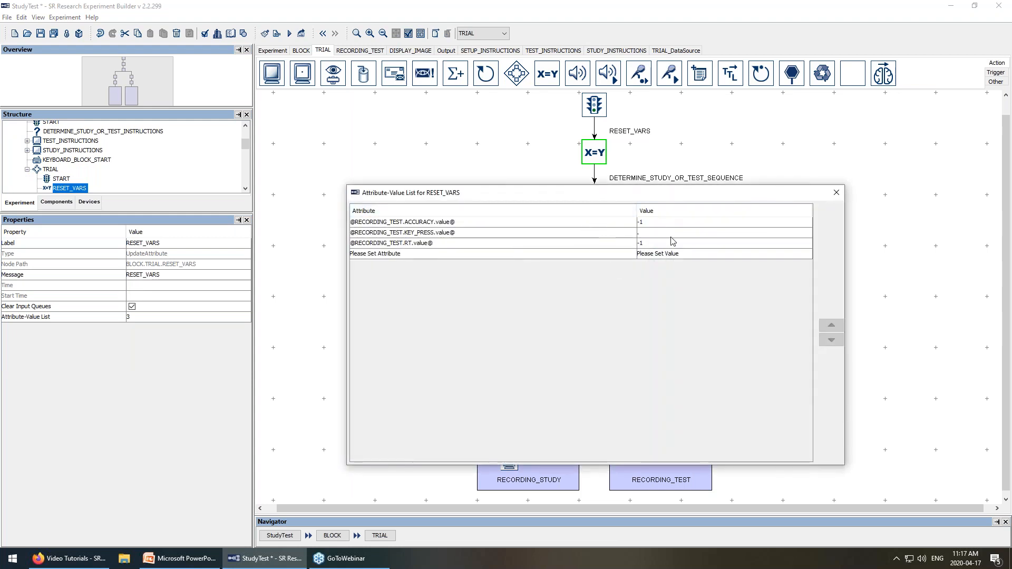
left_click(836, 193)
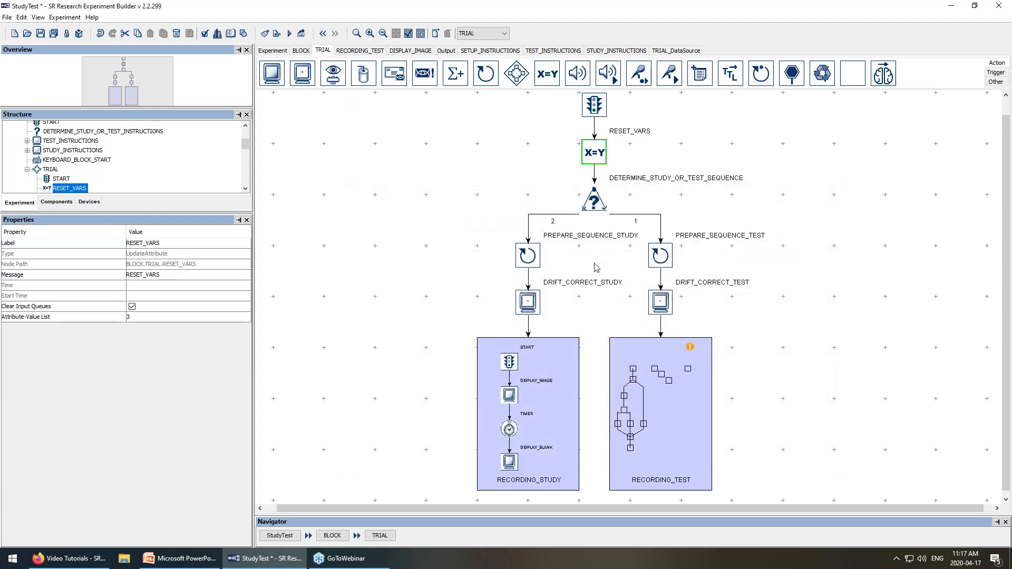
Check the DETERMINE_STUDY_OR_TEST_SEQUENCE conditional's attribute reference against the trialType column of the TRIAL data source, and return to the TRIAL diagram.
left_click(600, 203)
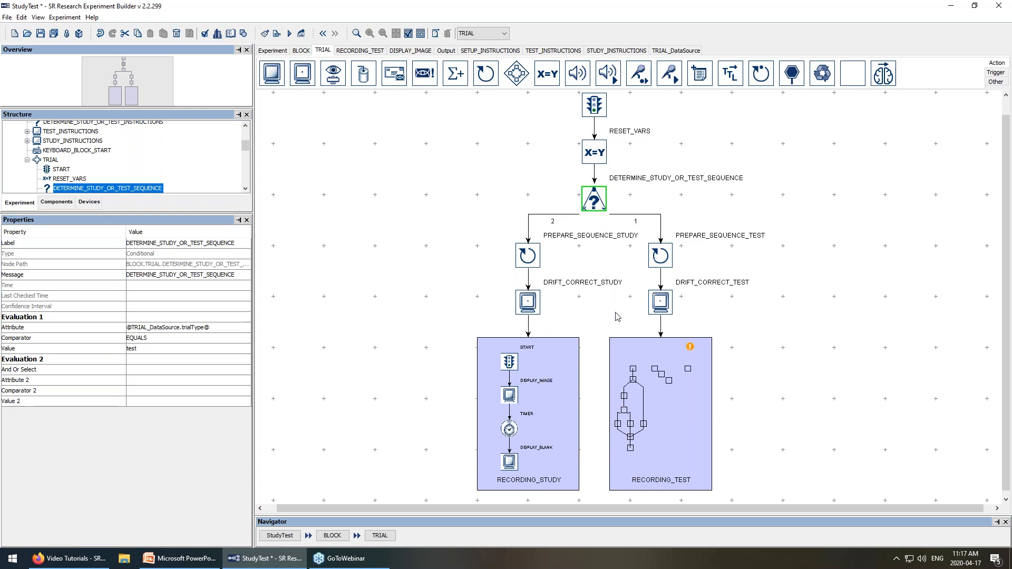
left_click(216, 332)
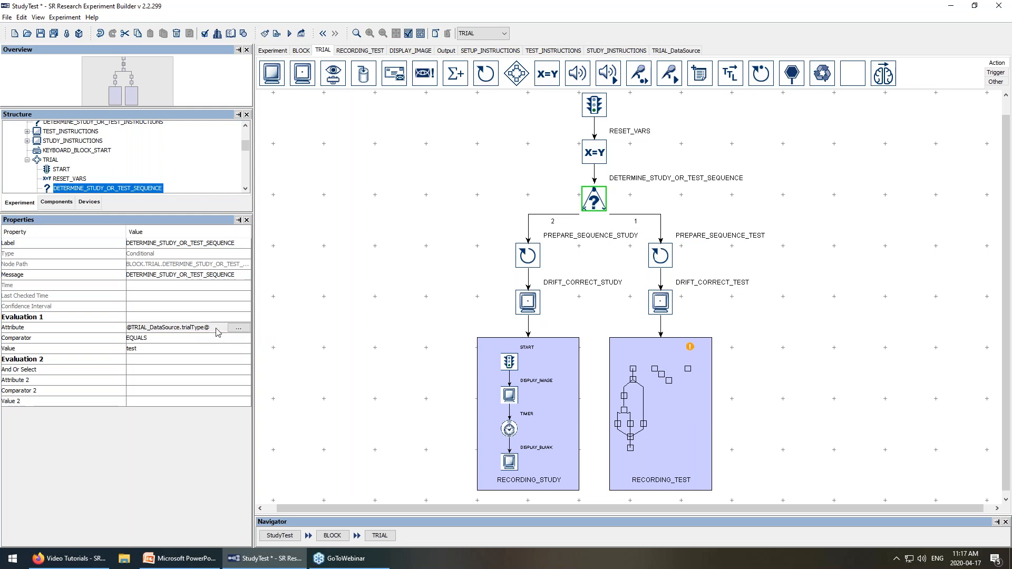
left_click(238, 328)
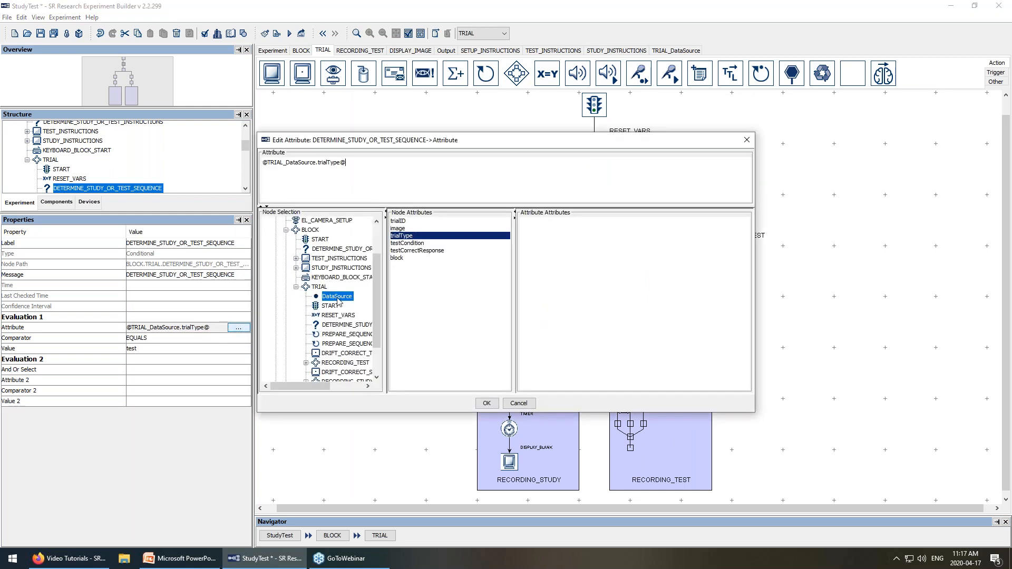
left_click(485, 404)
left_click(659, 51)
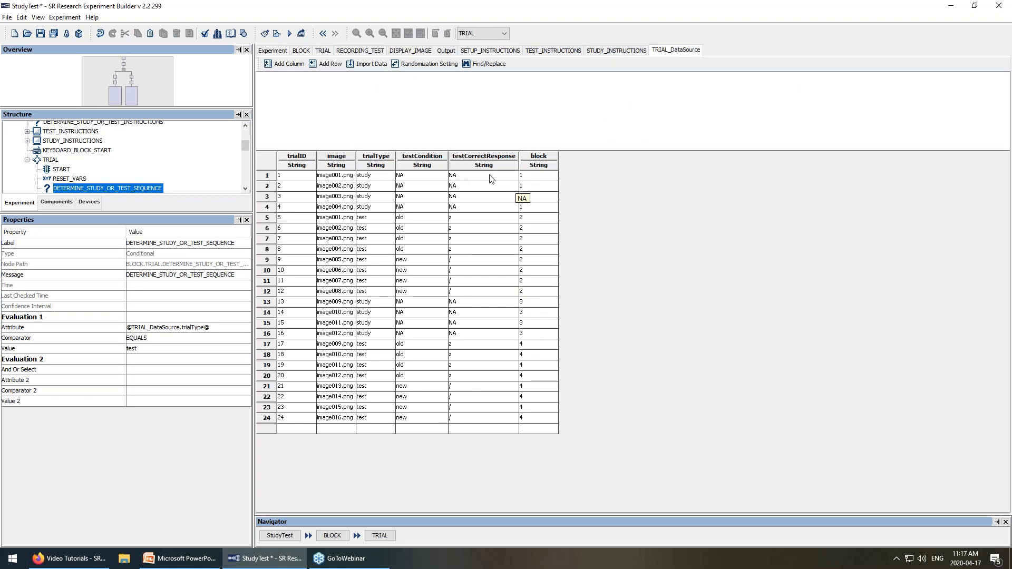
left_click_drag(383, 177, 378, 413)
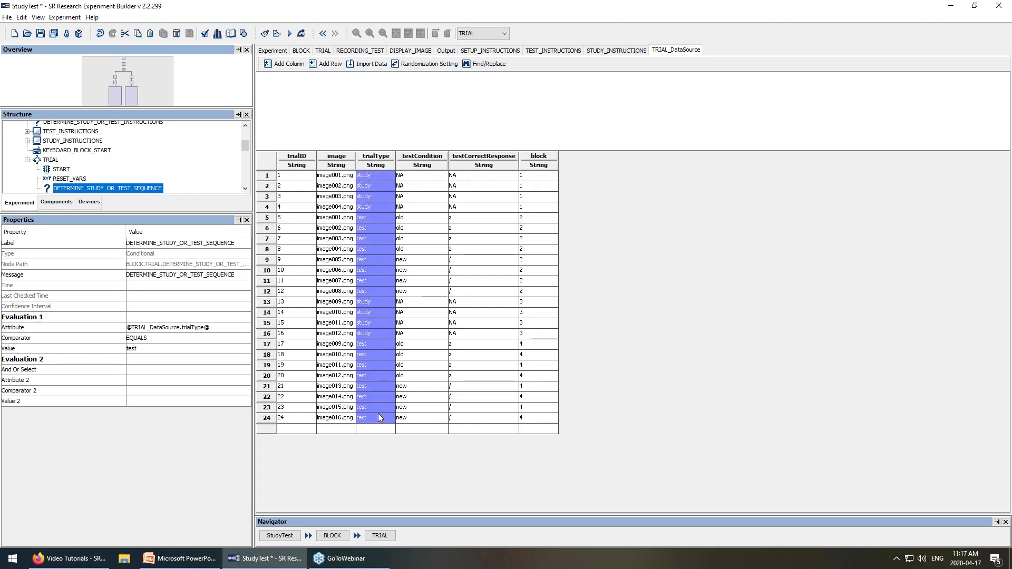
left_click(324, 51)
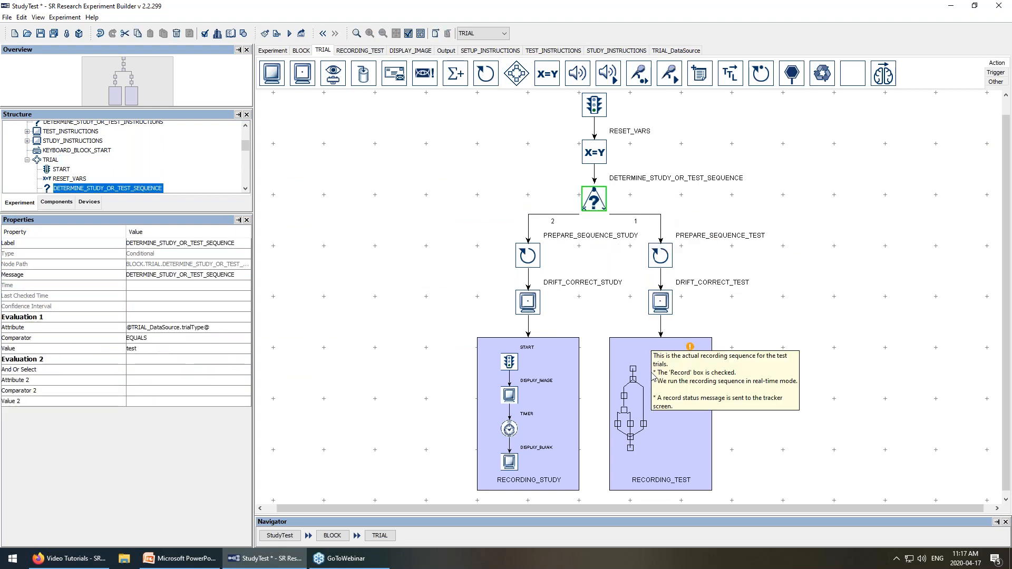
Inspect the image resource of RECORDING_STUDY's DISPLAY_IMAGE screen and compare its source file reference with the data source's image column.
mouse_move(665, 255)
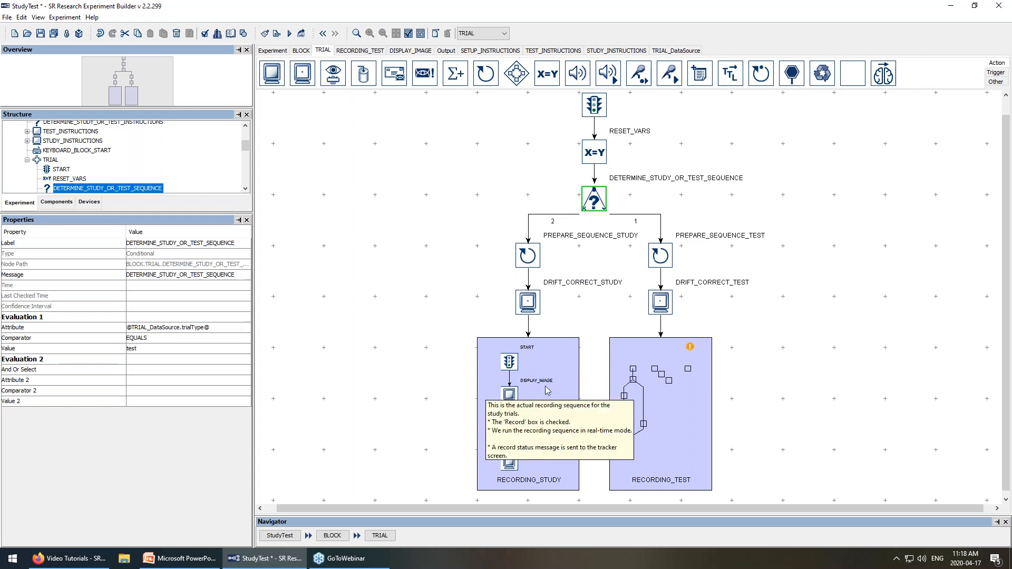
left_click(557, 359)
double_click(557, 359)
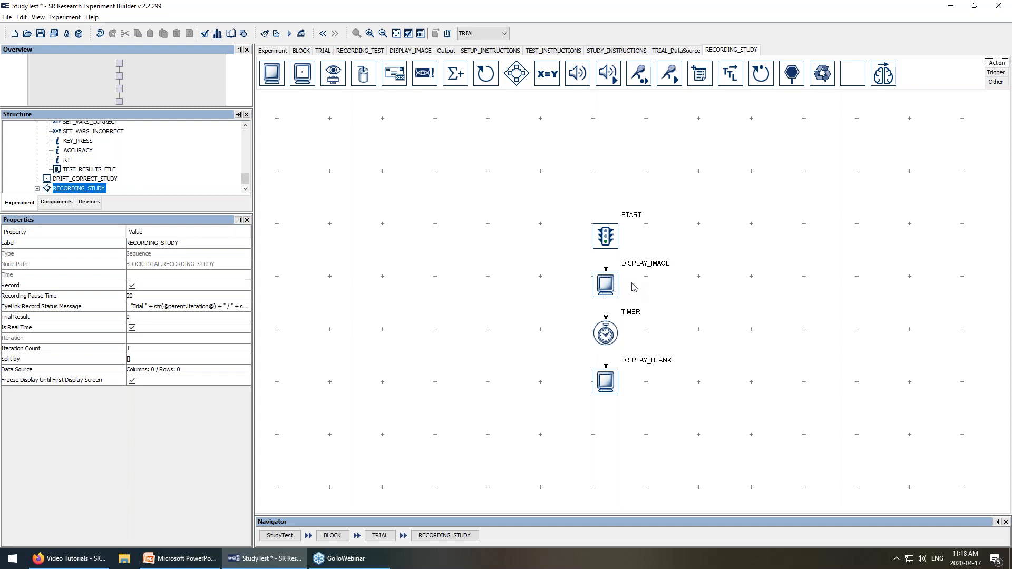
double_click(615, 287)
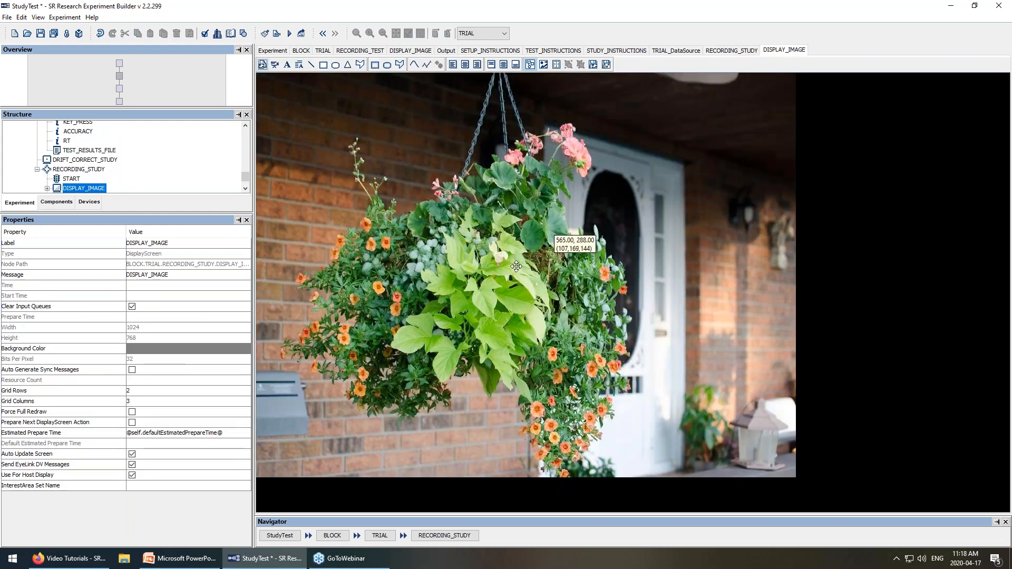
left_click(566, 221)
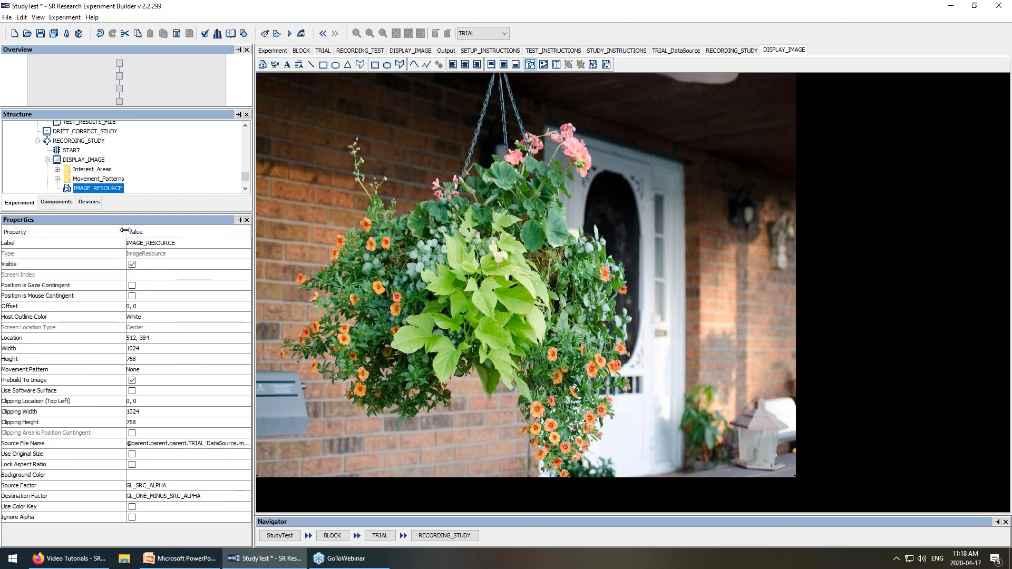
left_click_drag(125, 229, 92, 228)
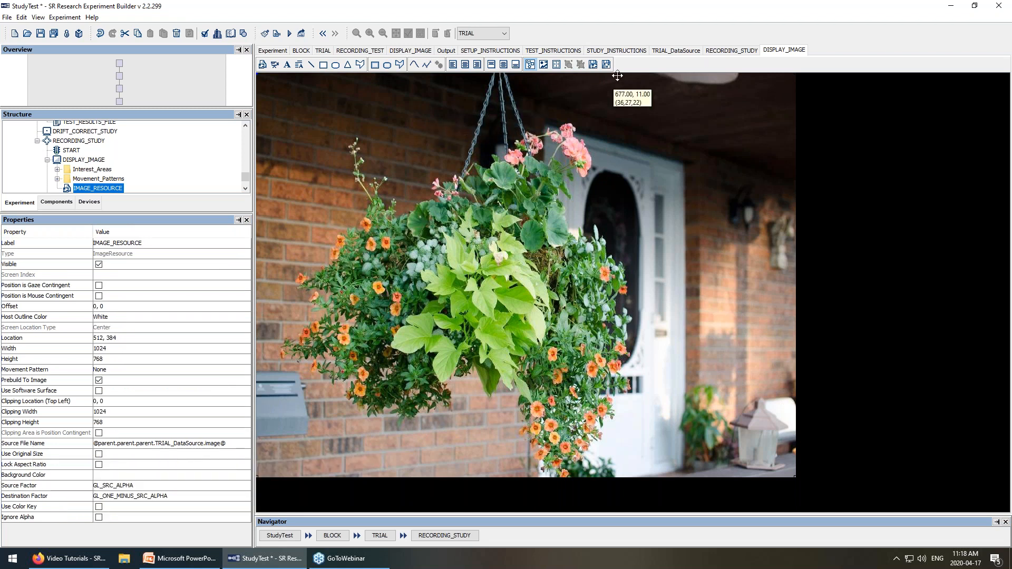
left_click(666, 53)
left_click_drag(348, 176, 356, 426)
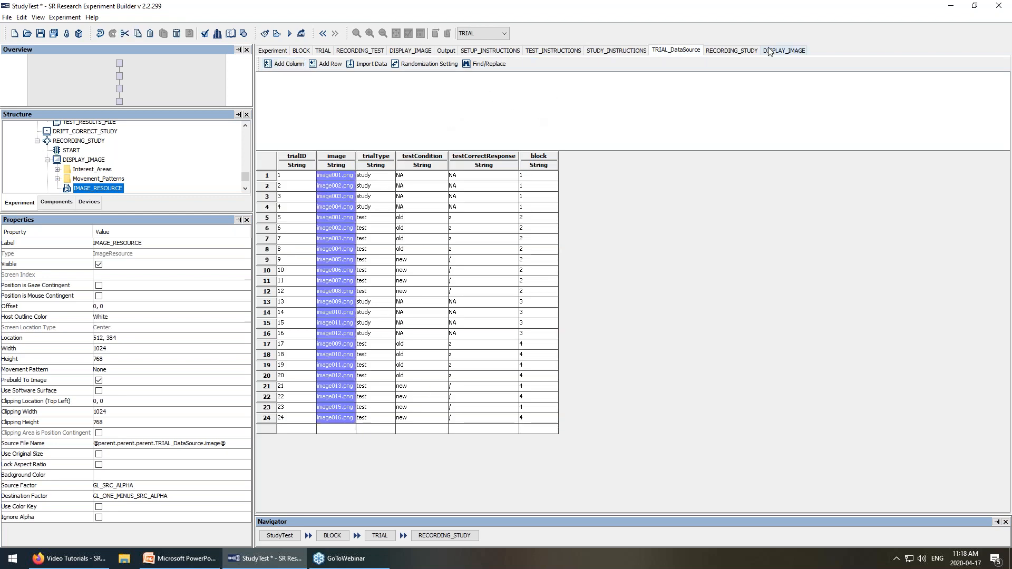
left_click(786, 50)
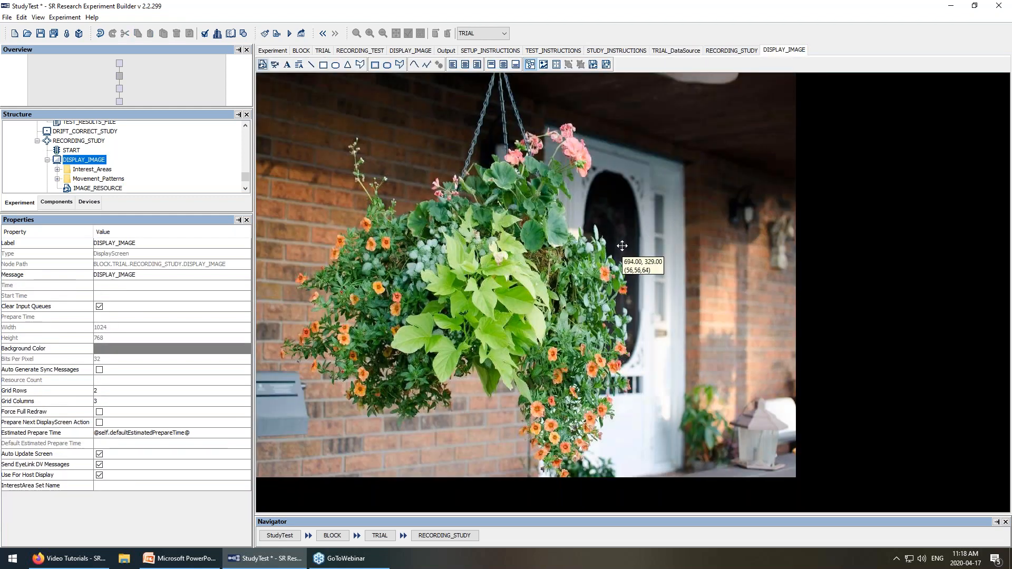
Check the TIMER and DISPLAY_BLANK properties in RECORDING_STUDY and return to the TRIAL diagram.
left_click(449, 536)
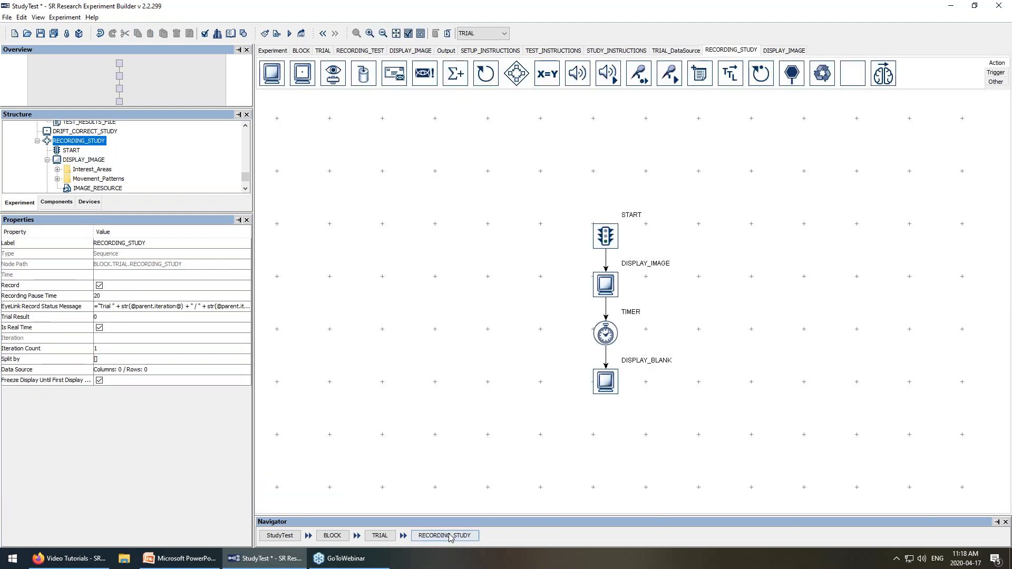
left_click(605, 334)
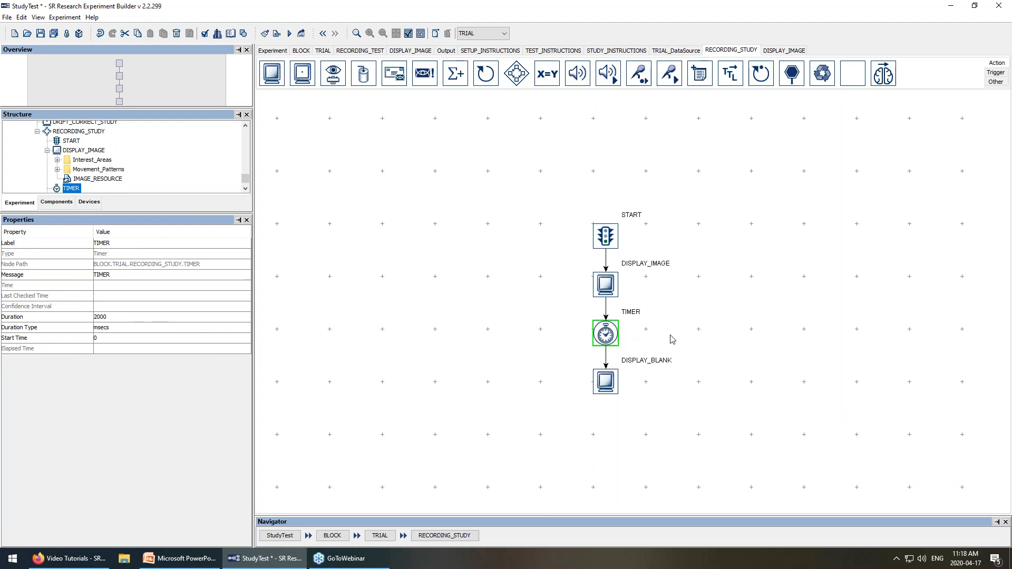
left_click(605, 381)
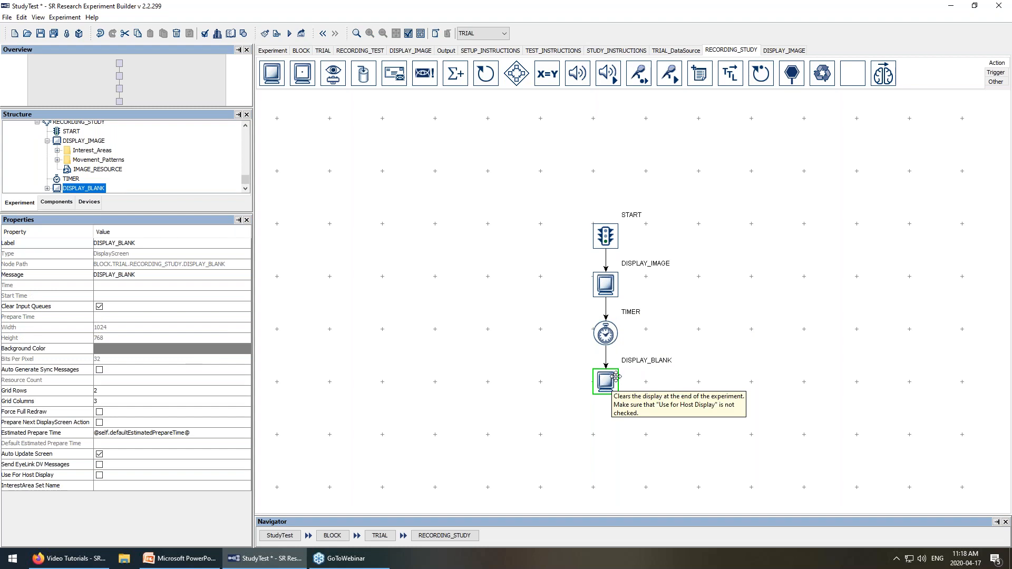
left_click(379, 535)
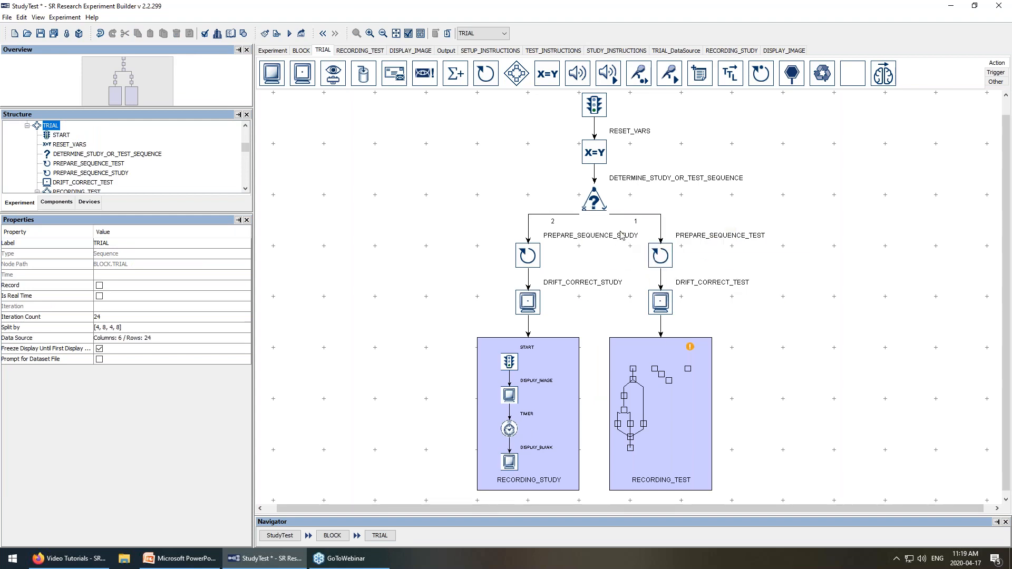
Follow the conditional to the RECORDING_TEST sequence and inspect the image and text resources on its DISPLAY_IMAGE screen.
left_click(594, 199)
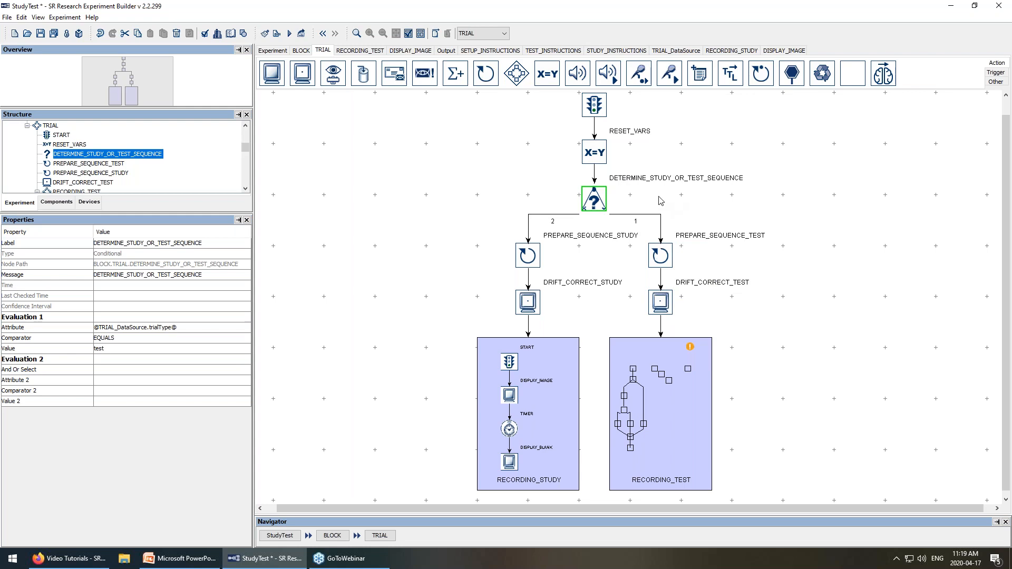
double_click(659, 355)
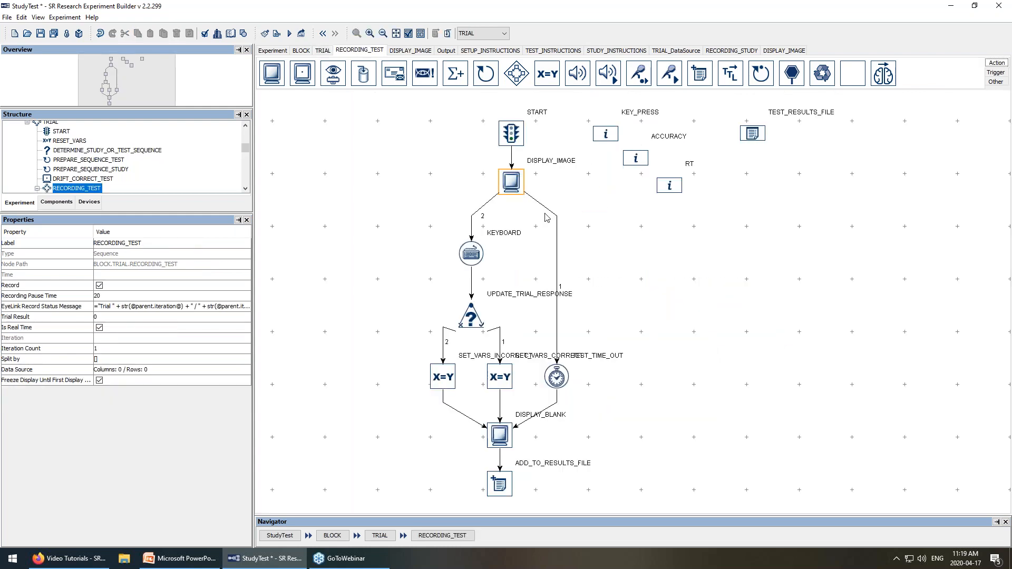
mouse_move(523, 191)
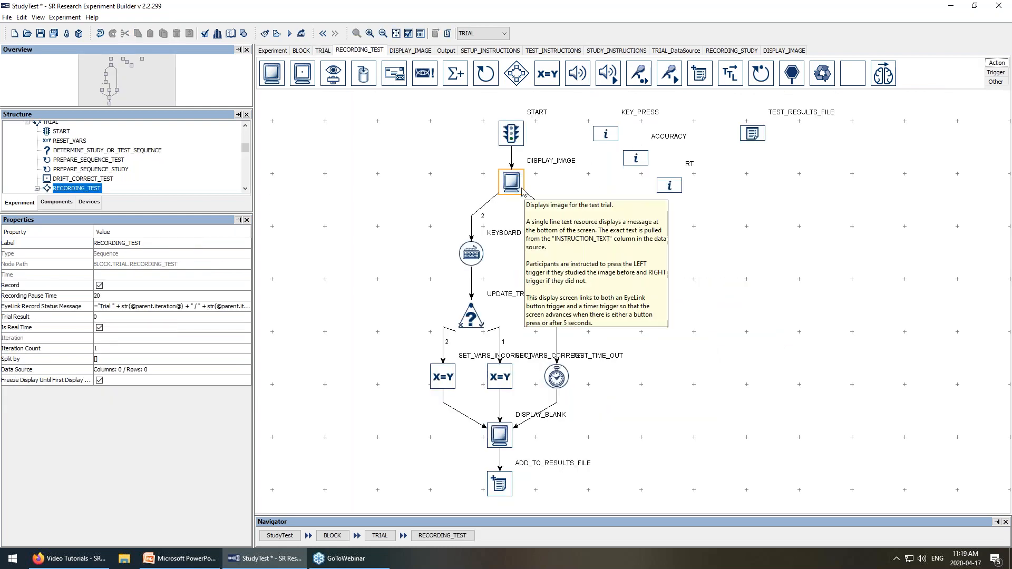
double_click(521, 188)
left_click(582, 245)
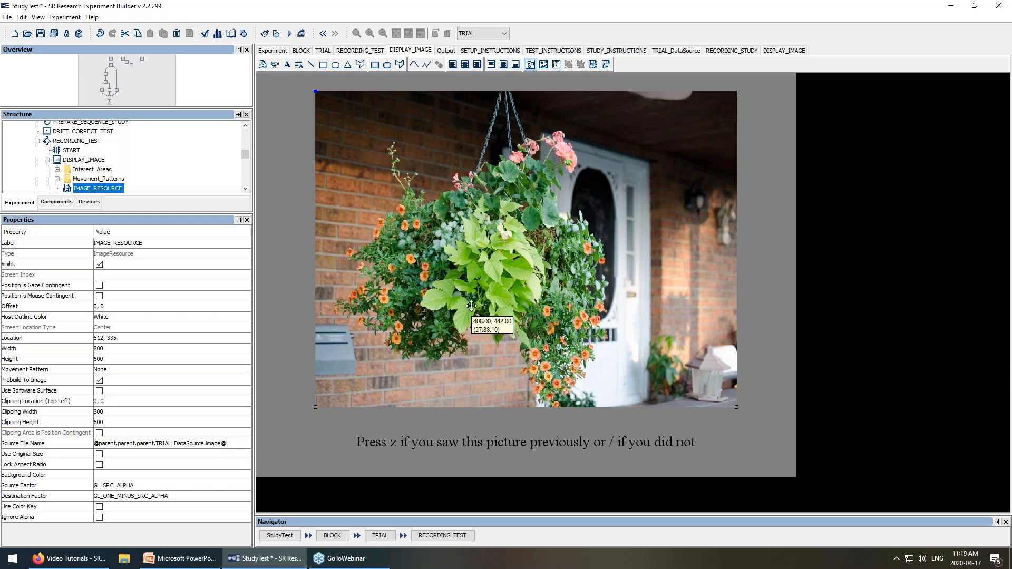
left_click(498, 441)
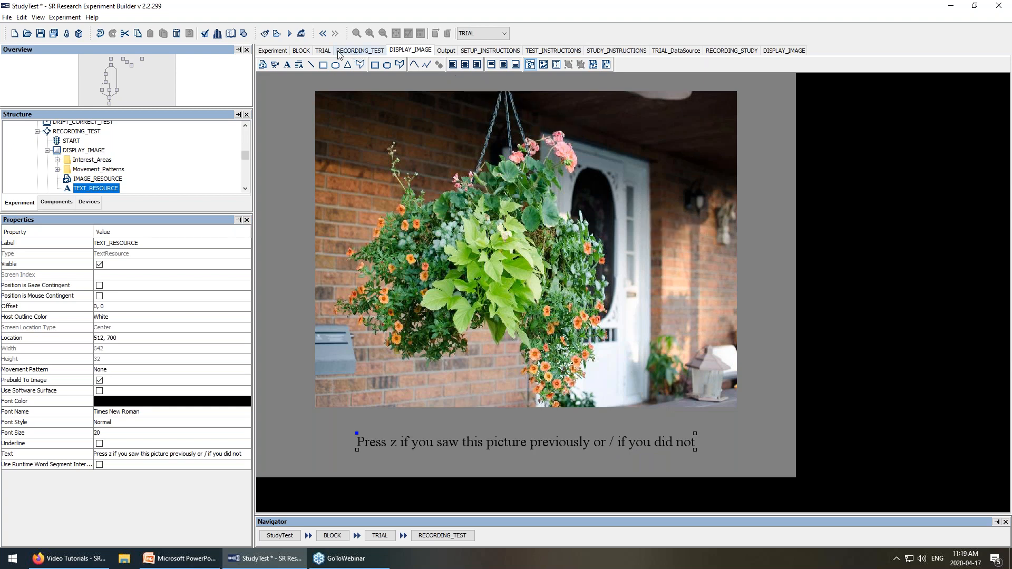
left_click(445, 536)
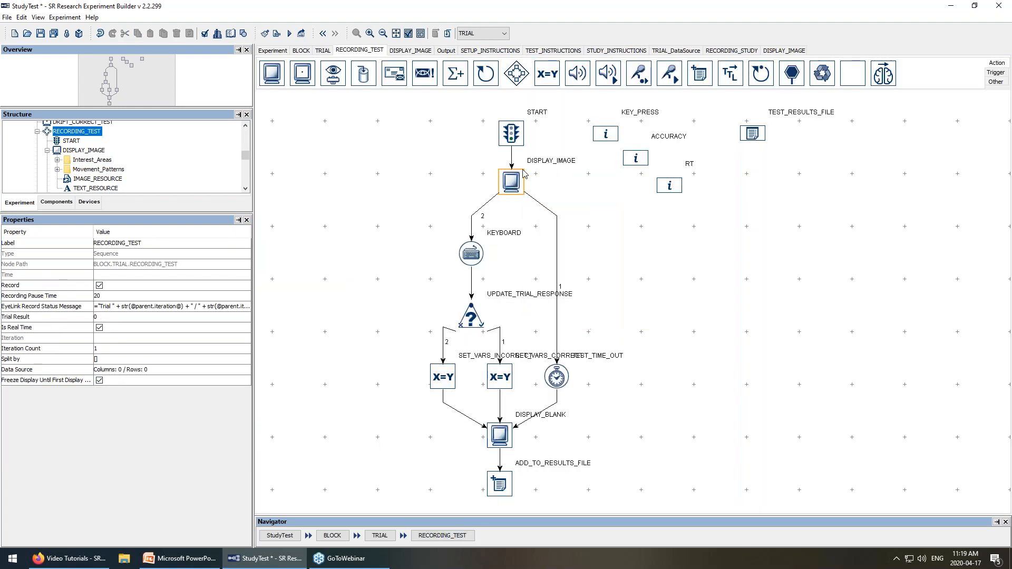
Check the KEYBOARD trigger's accepted keys and the TEST_TIME_OUT timer's duration in the RECORDING_TEST sequence.
left_click(477, 257)
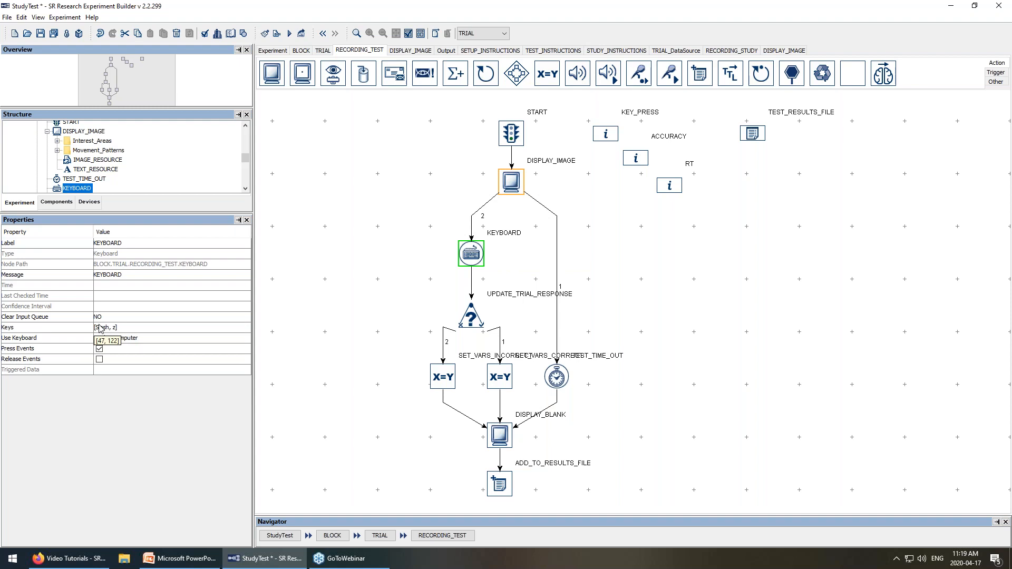
double_click(133, 330)
scroll(514, 288, "down", 1)
left_click(533, 212)
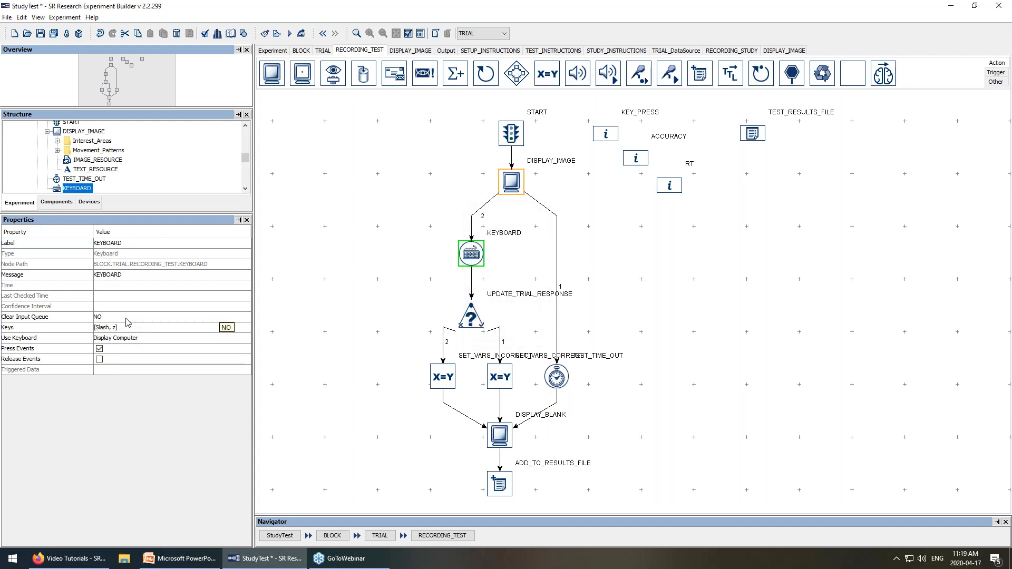
left_click(555, 381)
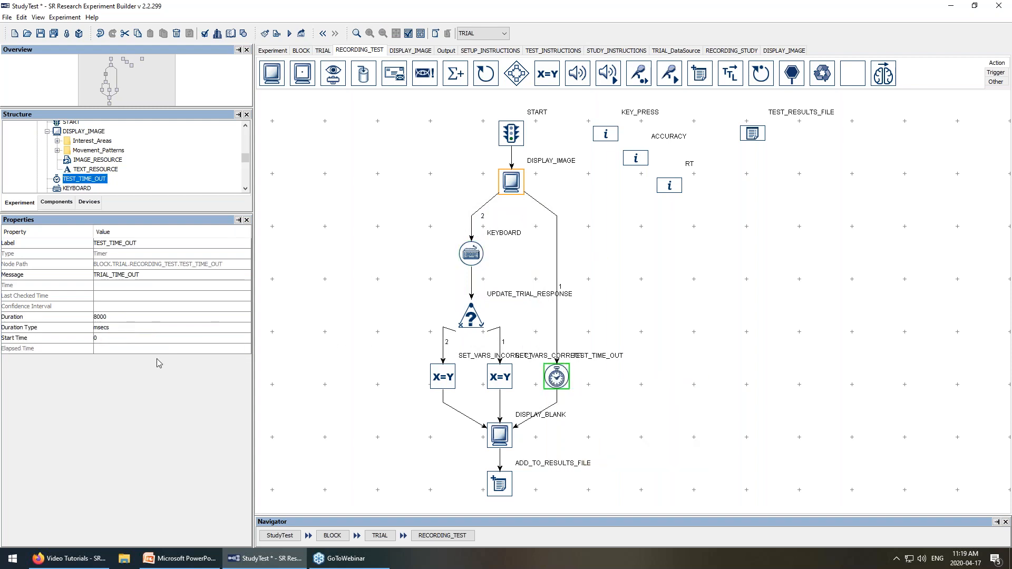
mouse_move(562, 367)
mouse_move(501, 437)
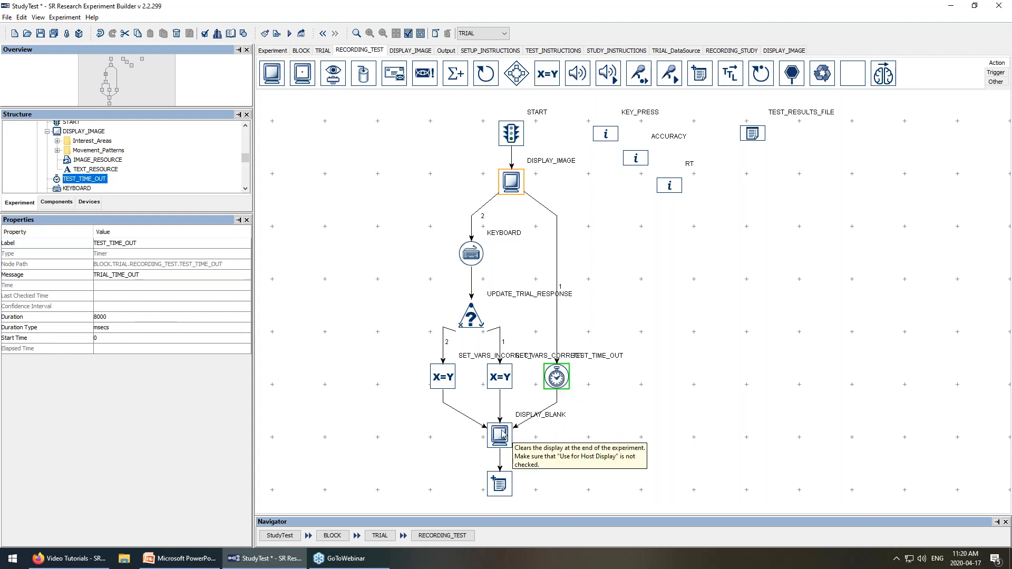
Inspect the UPDATE_TRIAL_RESPONSE conditional's evaluation and compare its value reference with the testCorrectResponse column in the trial data source.
left_click(471, 323)
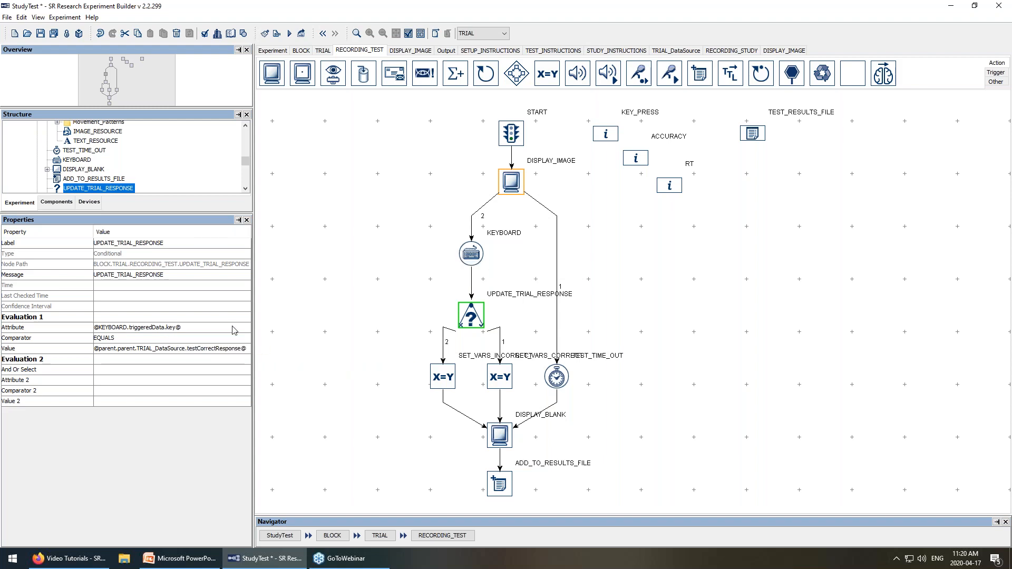
mouse_move(471, 255)
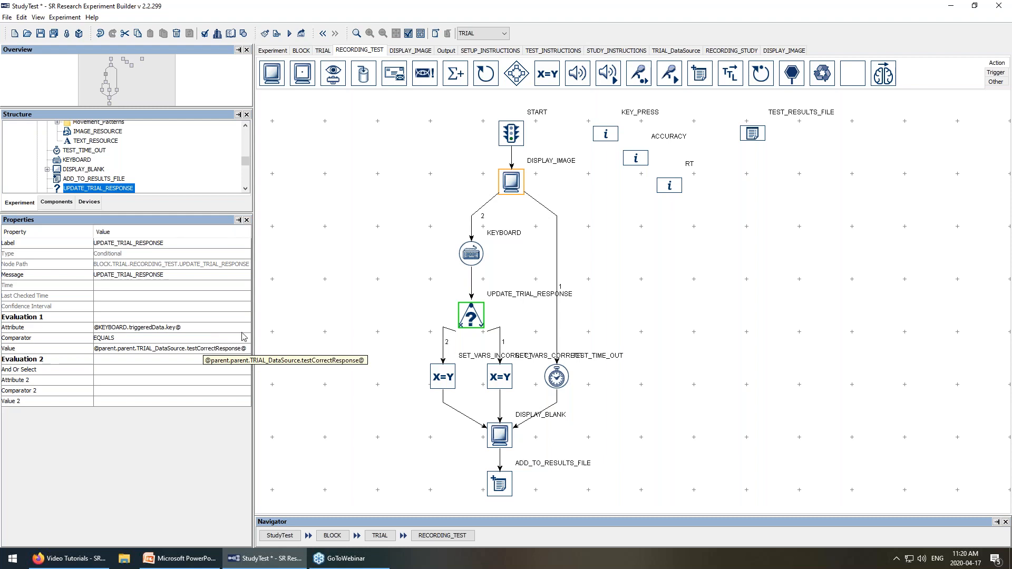
left_click(677, 51)
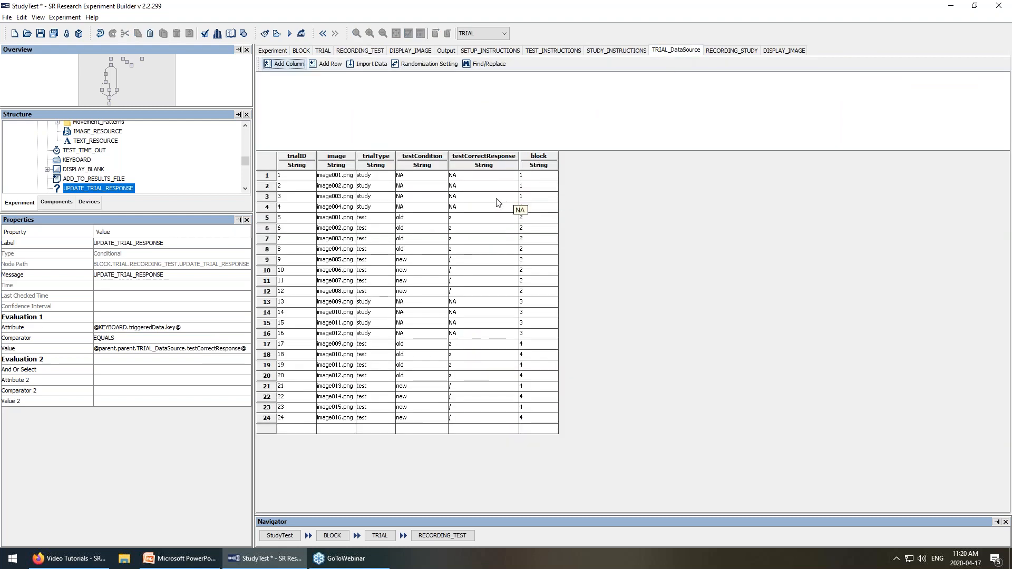
left_click_drag(476, 179, 481, 404)
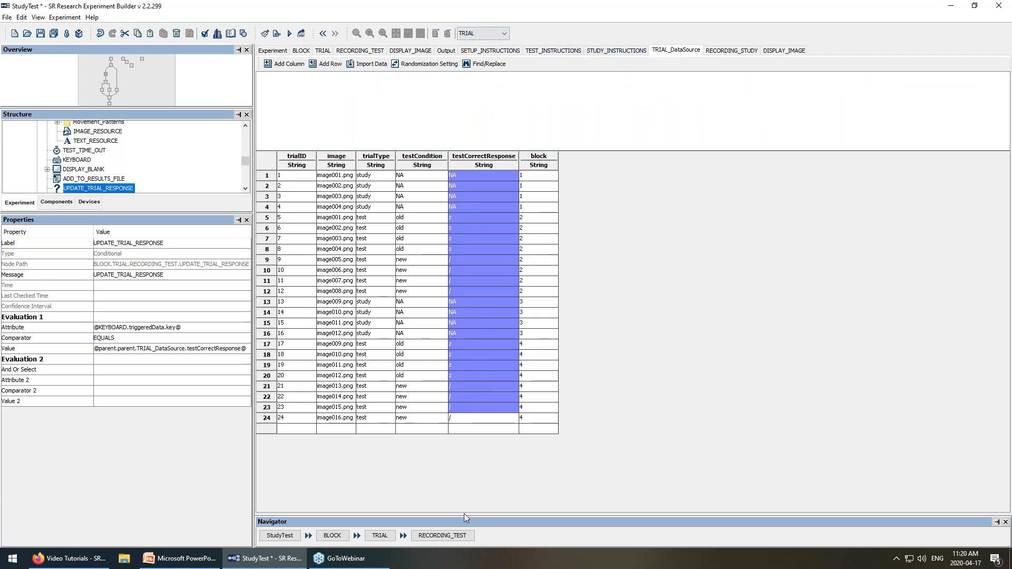
Return to the RECORDING_TEST sequence and review the attribute-value lists of SET_VARS_CORRECT and SET_VARS_INCORRECT.
left_click(456, 536)
left_click_drag(578, 102, 716, 224)
double_click(495, 381)
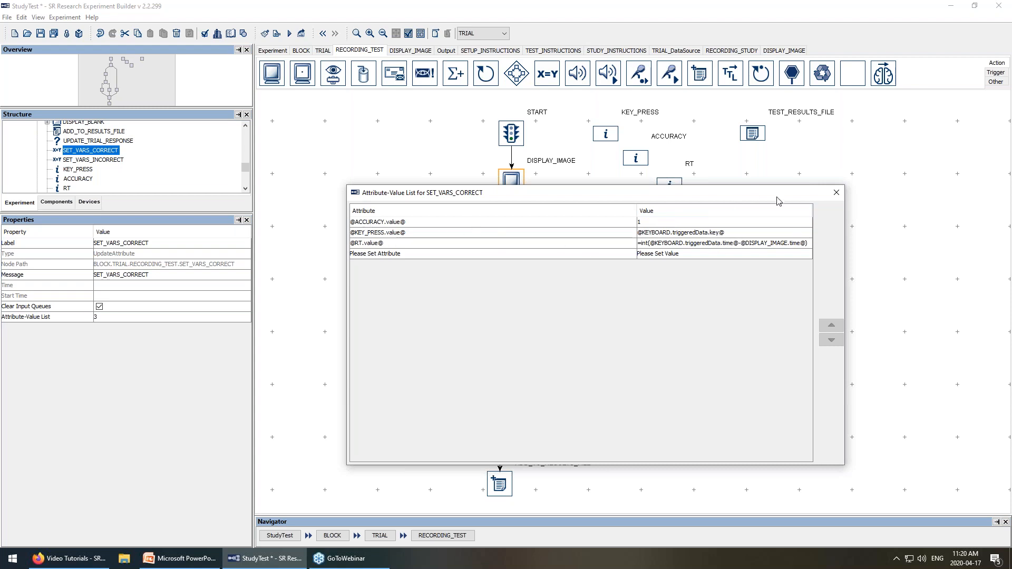
left_click(836, 192)
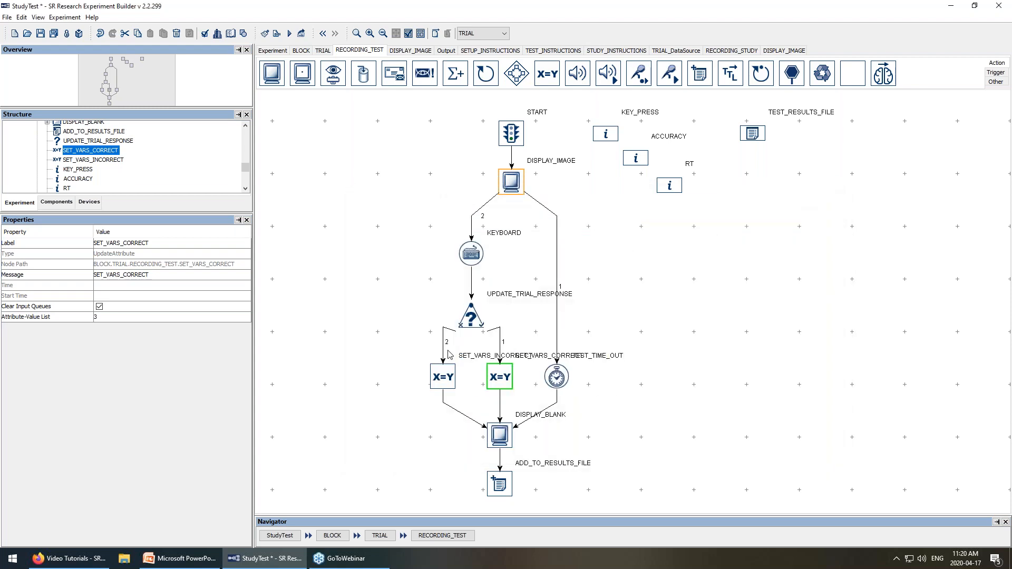
left_click(442, 385)
double_click(442, 385)
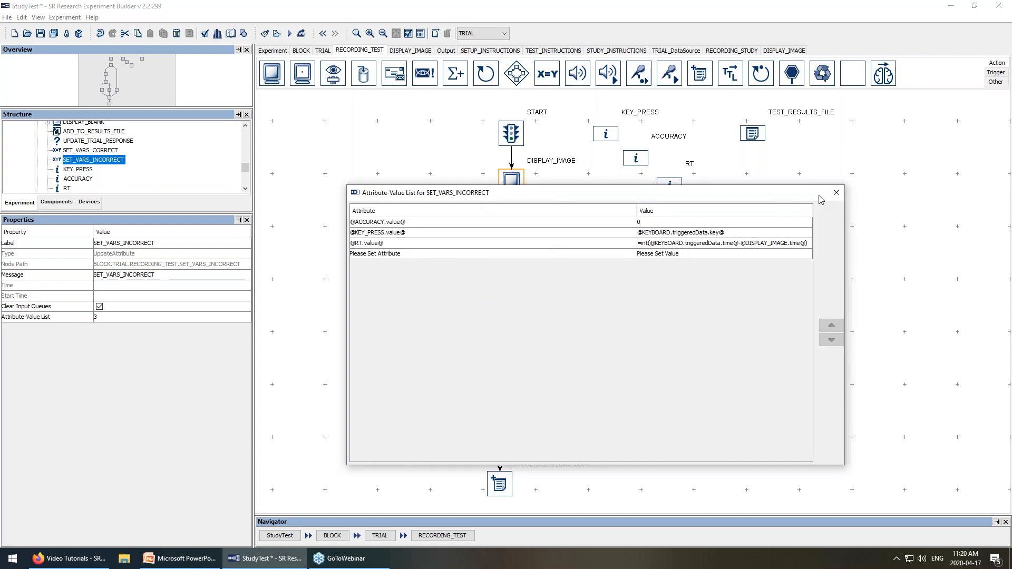
left_click(836, 192)
Check RECORDING_TEST's DISPLAY_BLANK properties, the available variable and results file components, and the trial data source columns, and return to the sequence.
left_click(500, 436)
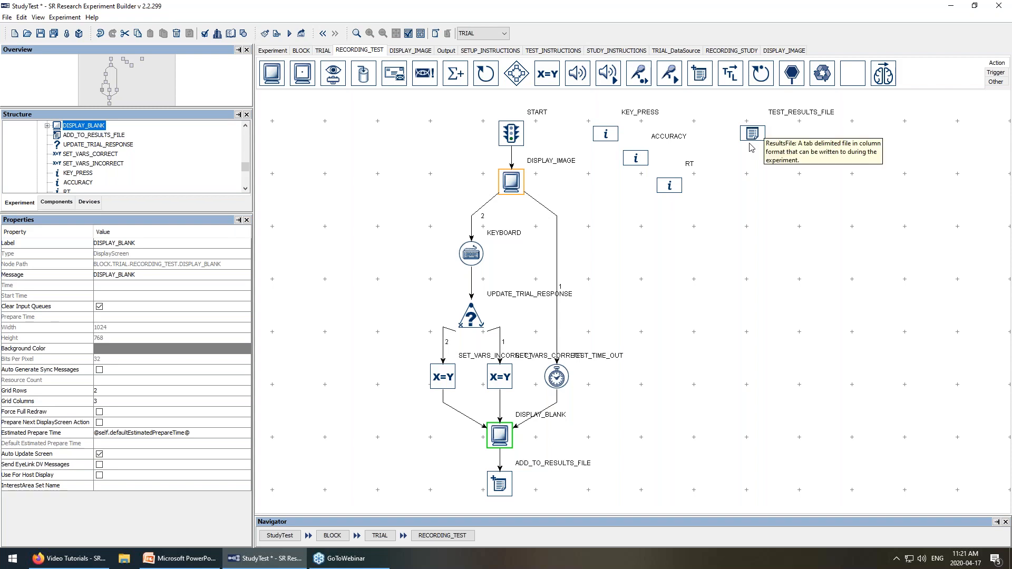
left_click(994, 83)
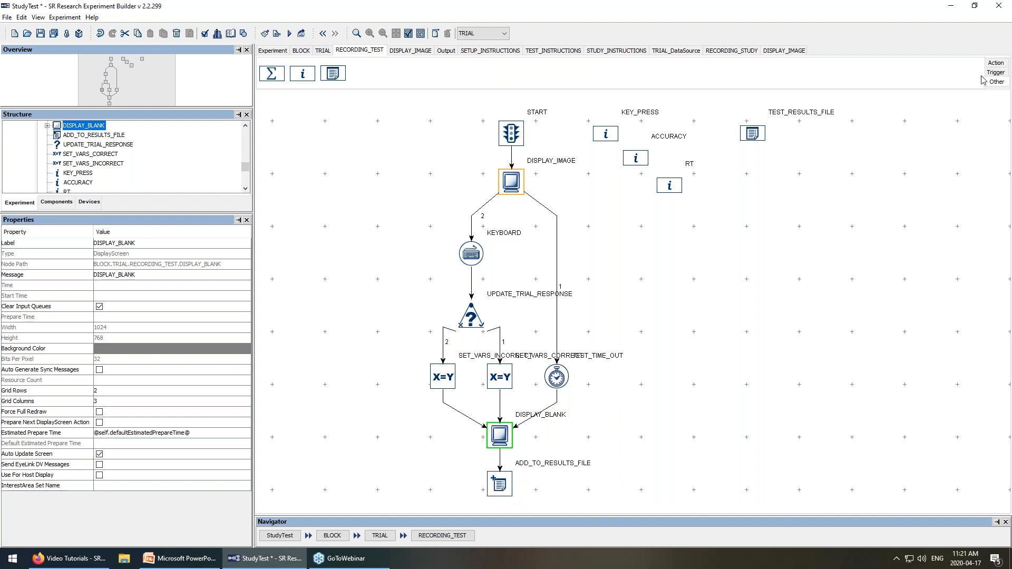
left_click(993, 63)
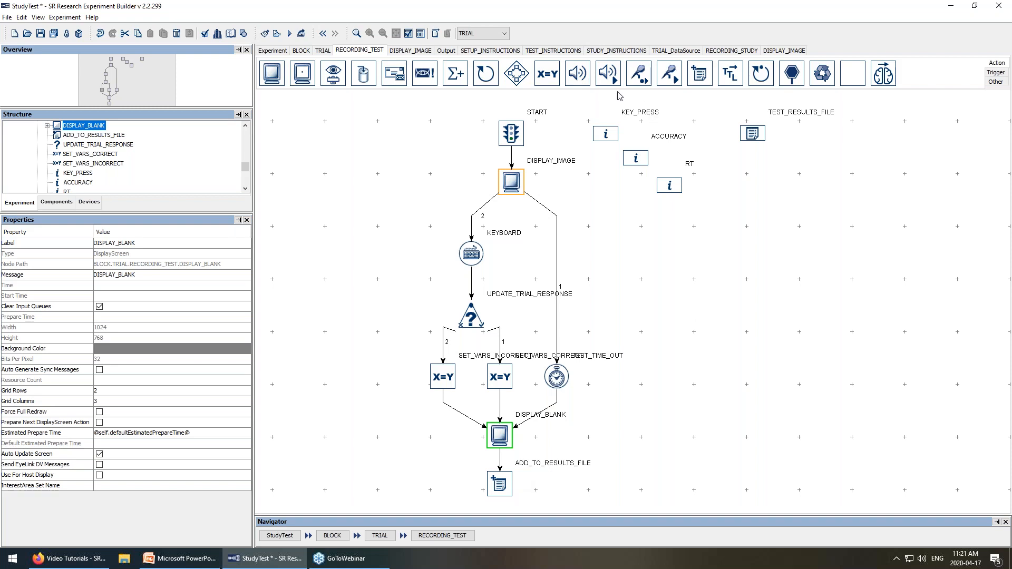
left_click(676, 50)
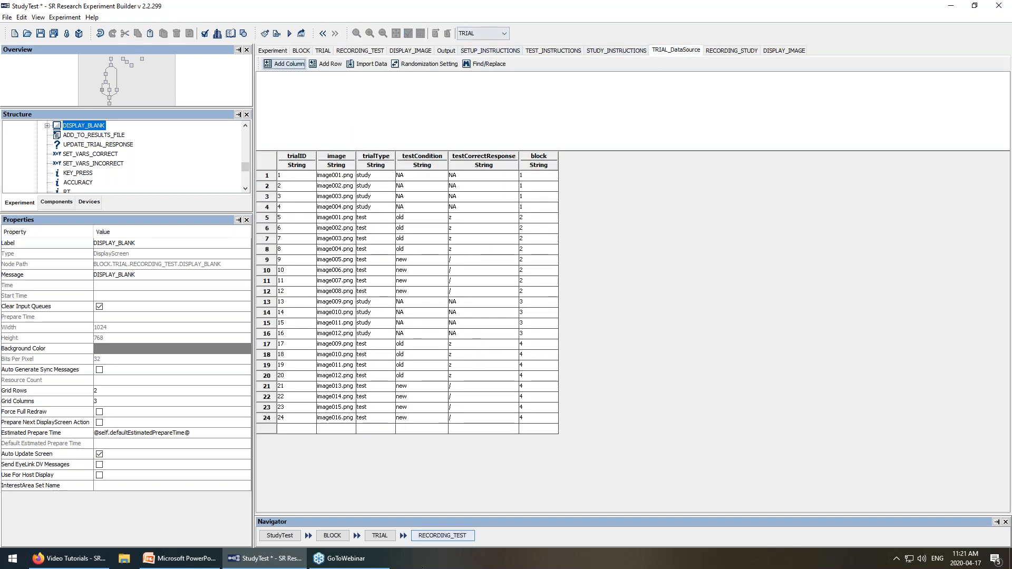
left_click(436, 539)
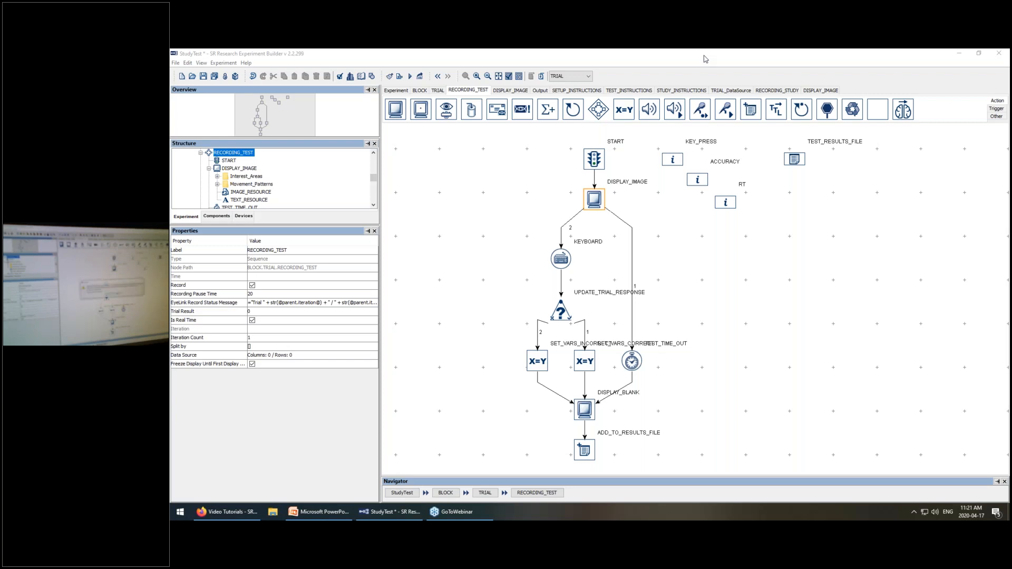
Start a test run of the experiment, keeping the proposed EDF file name and accepting dummy mode.
left_click(410, 77)
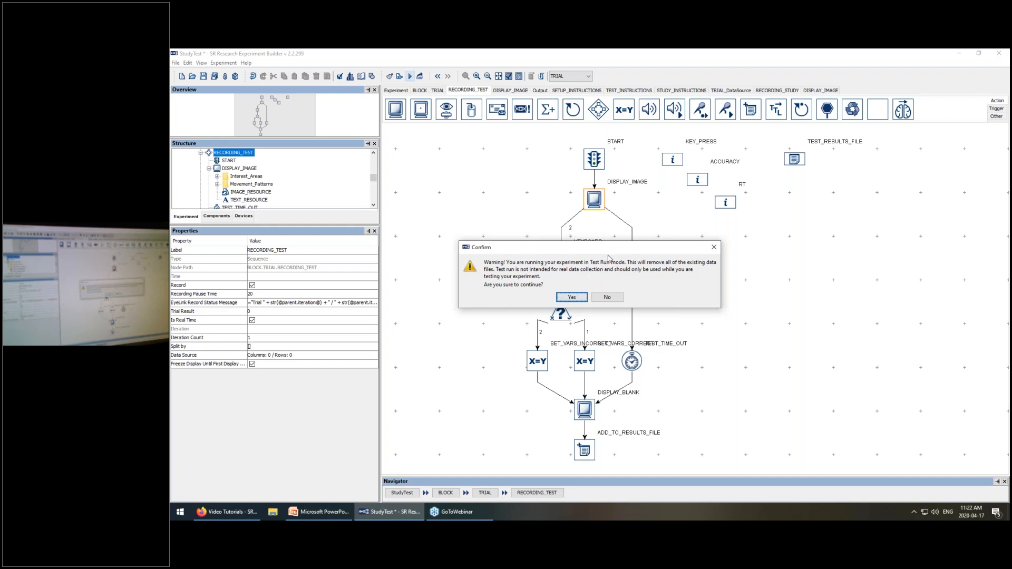
left_click(572, 298)
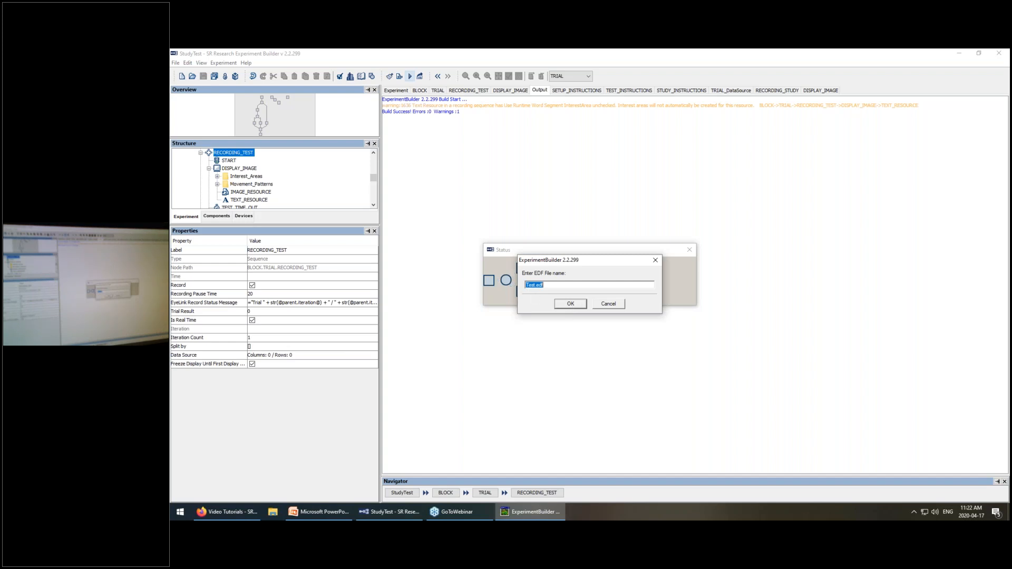
left_click(551, 287)
left_click(570, 304)
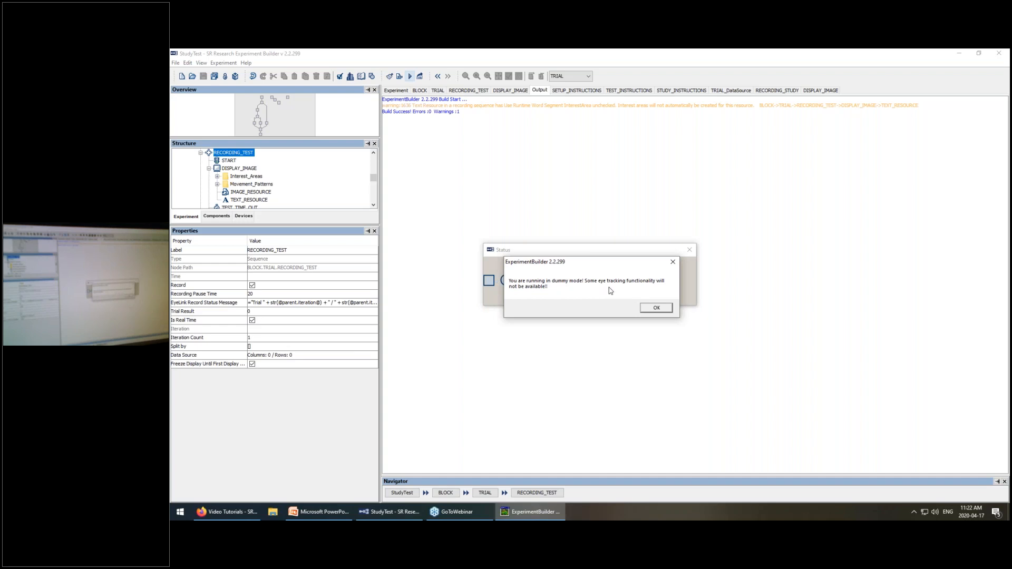
left_click(656, 308)
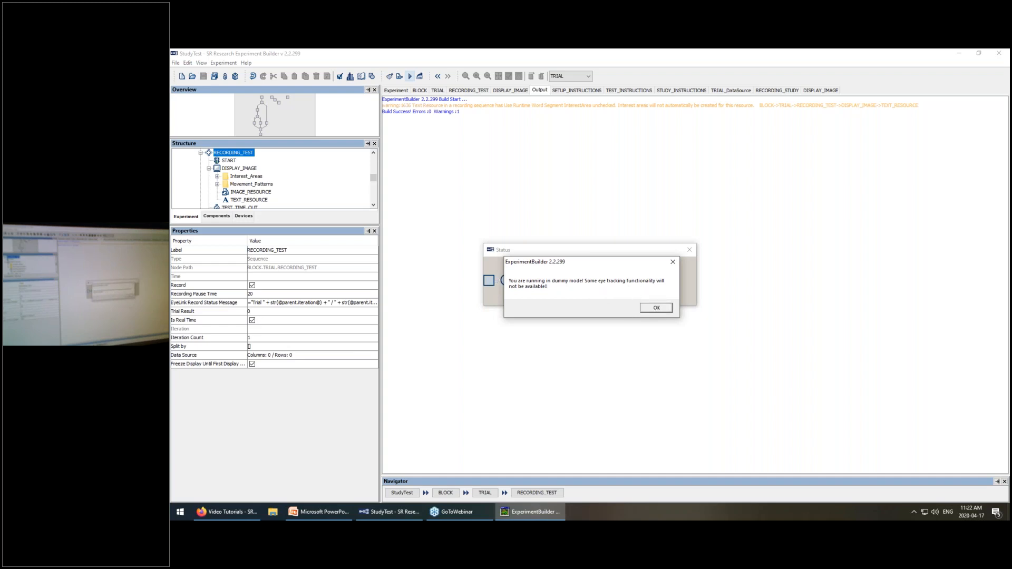